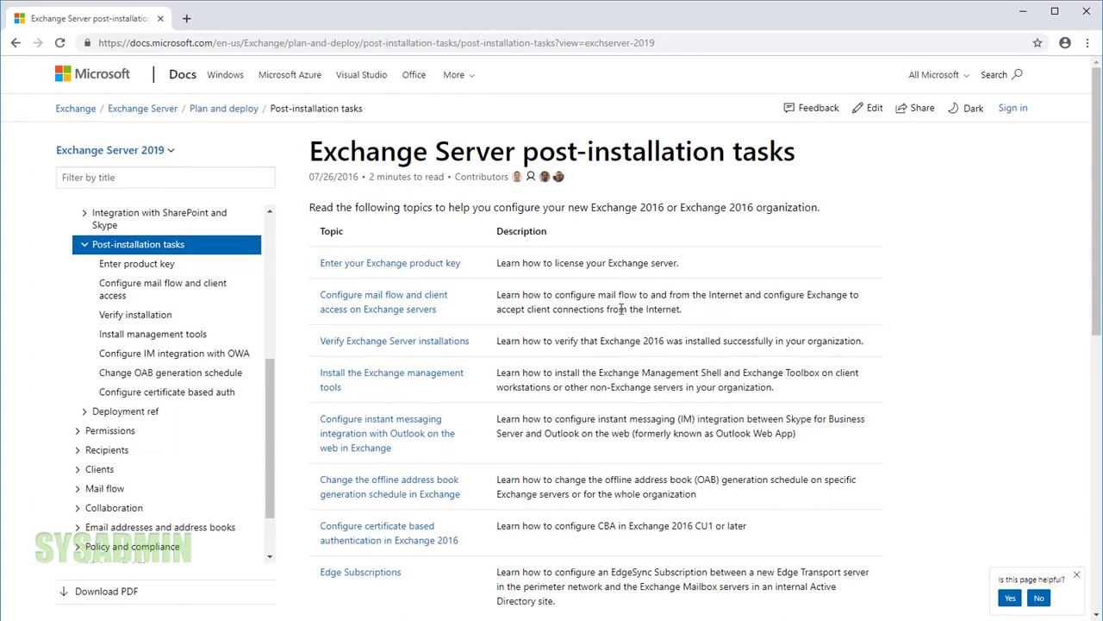
Scroll the Exchange post-installation tasks page, then minimize the browser to bring DNS Manager forward
scroll(621, 309, down, 1)
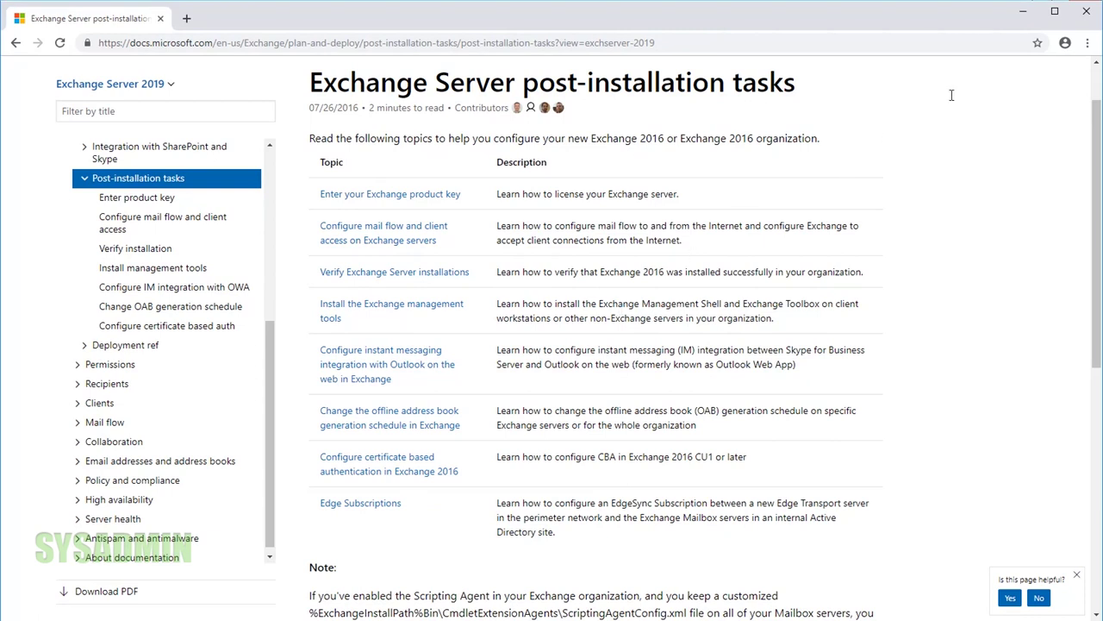
click(1025, 12)
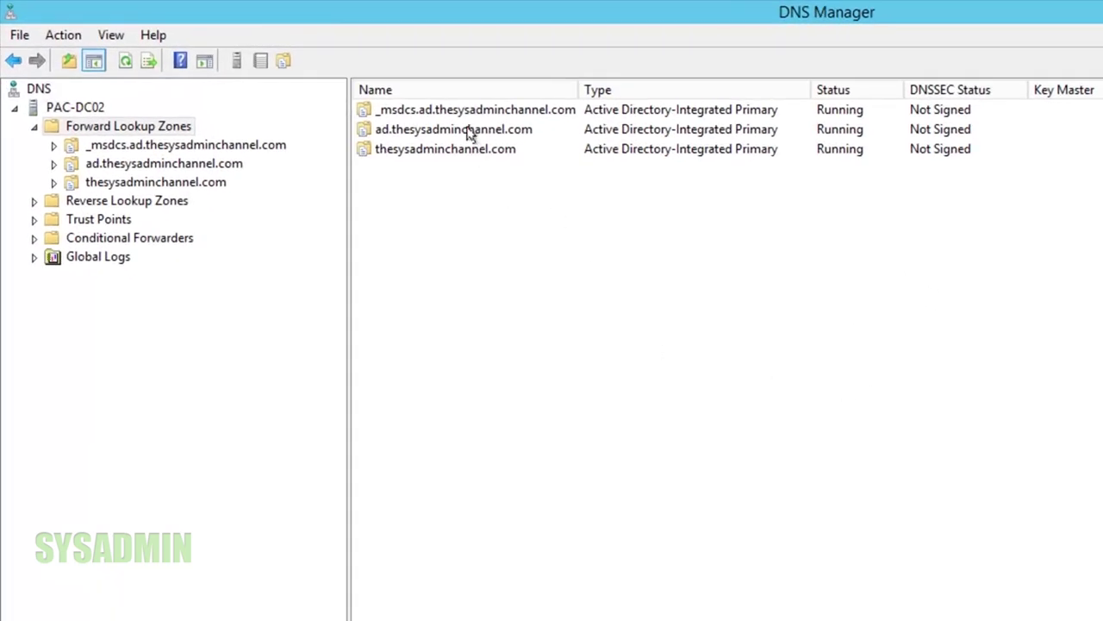
Select the thesysadminchannel.com forward lookup zone in DNS Manager to view its records
click(188, 184)
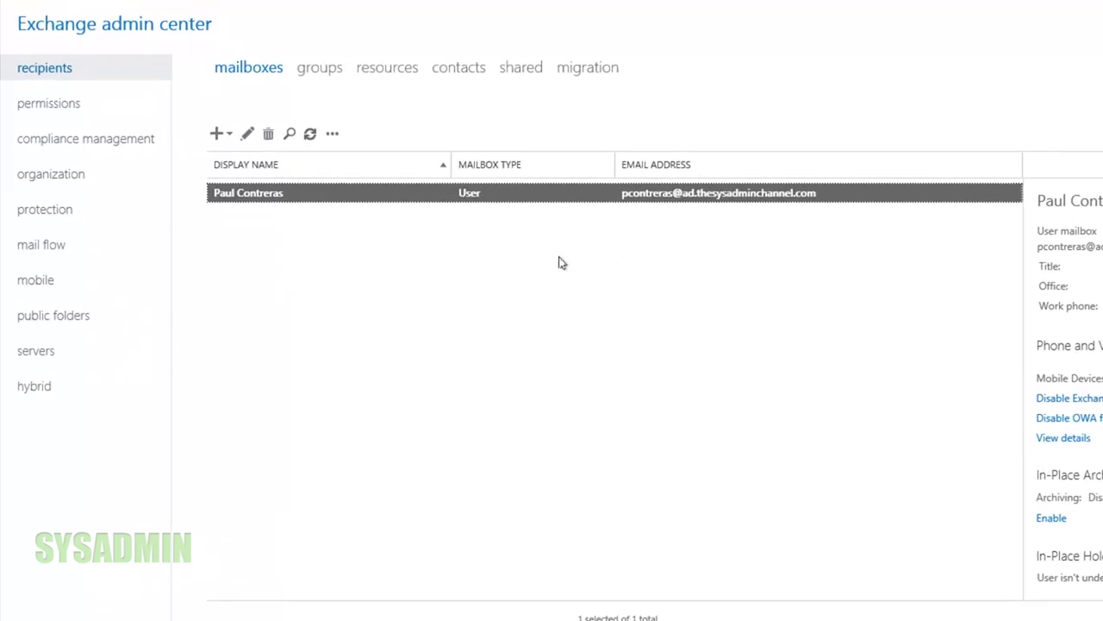
Add and save accepted domain theSysadminChannel.com for domain thesysadminchannel.com
click(40, 246)
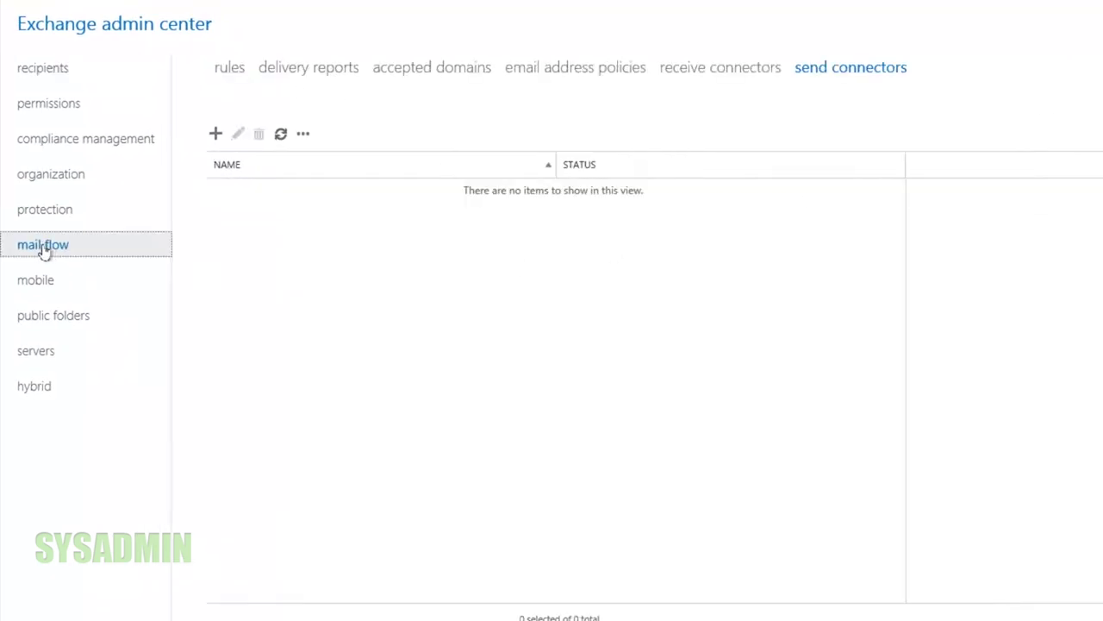
click(431, 71)
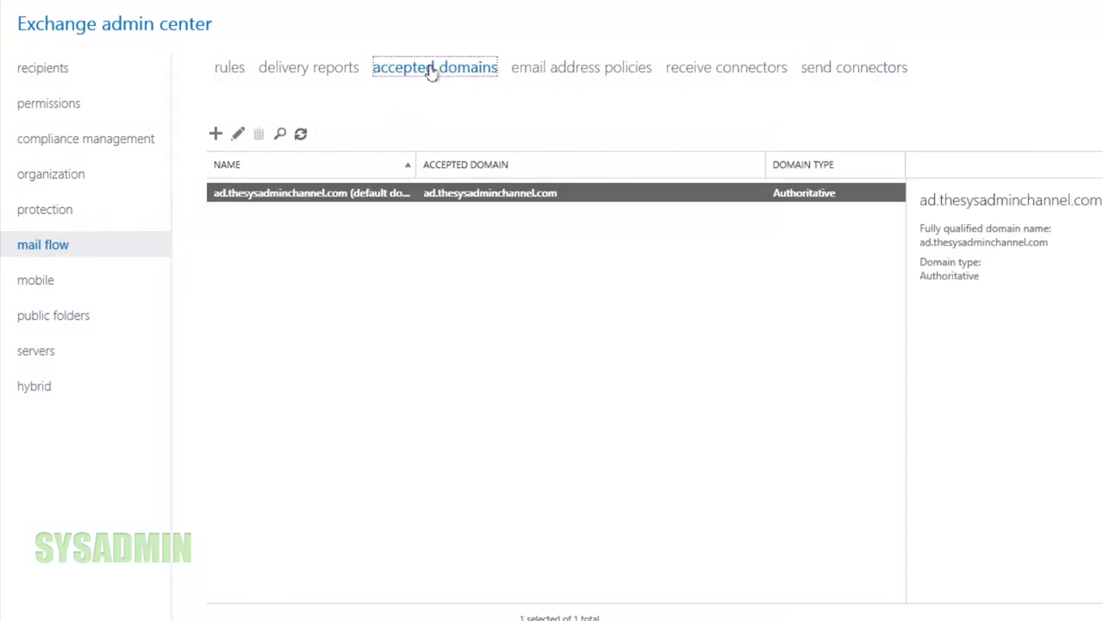
click(214, 134)
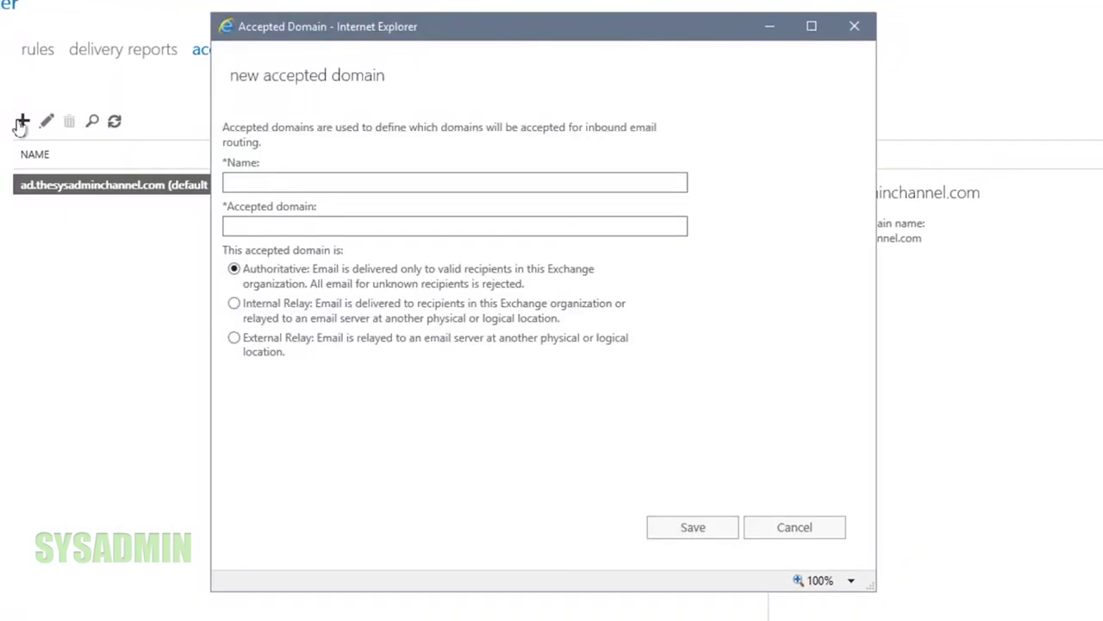
text(theSysadmi)
text(nc)
text(hannel.com)
key(Tab)
text(thesysad)
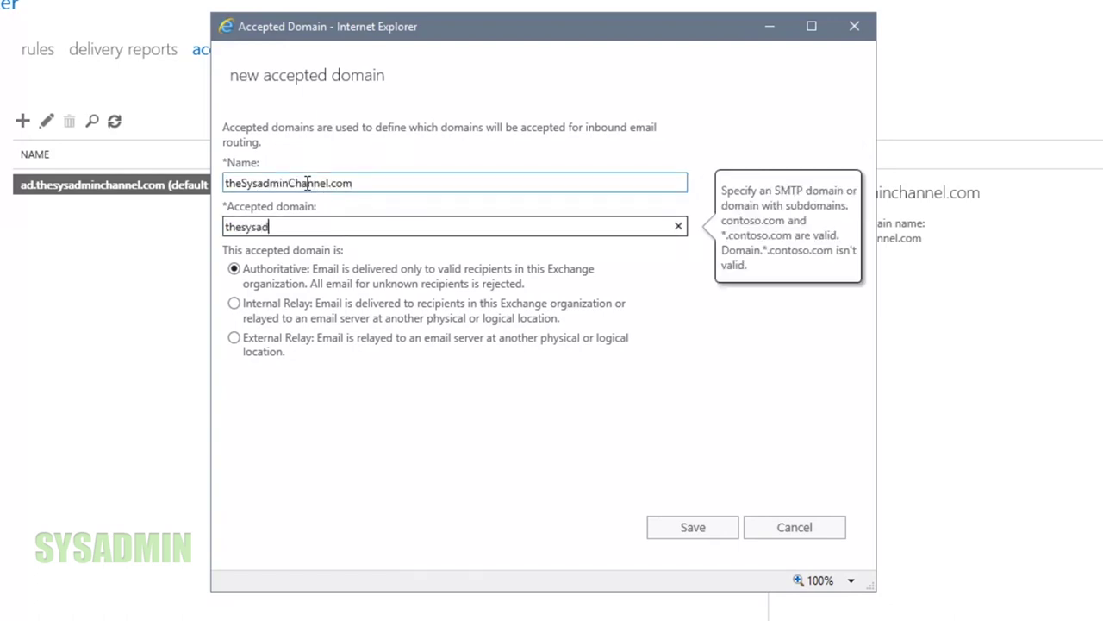
text(minchannel.com)
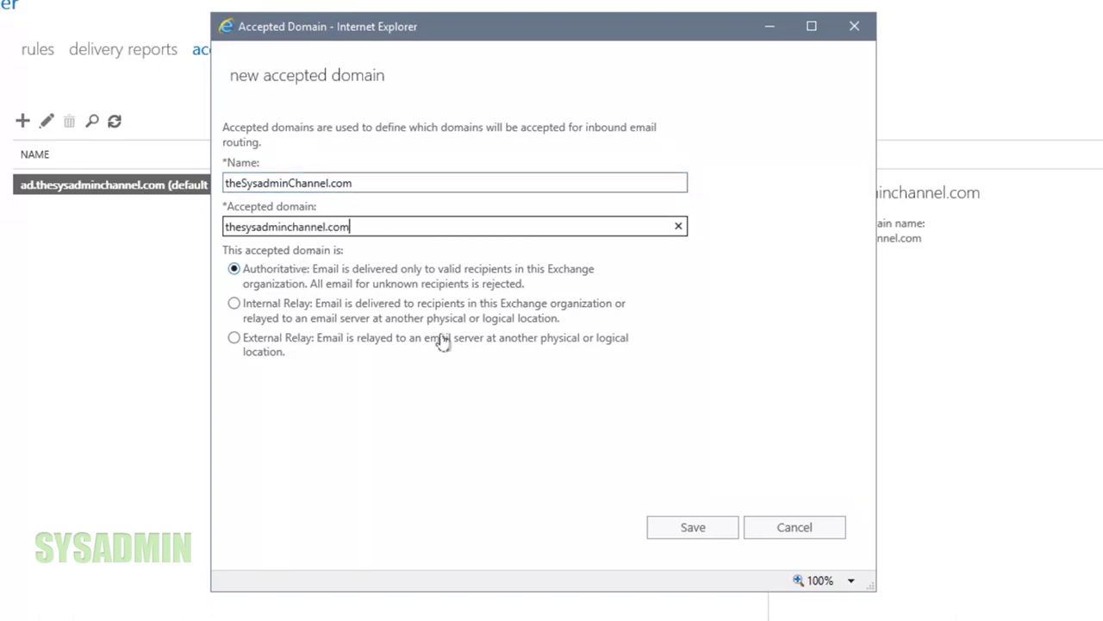
click(688, 531)
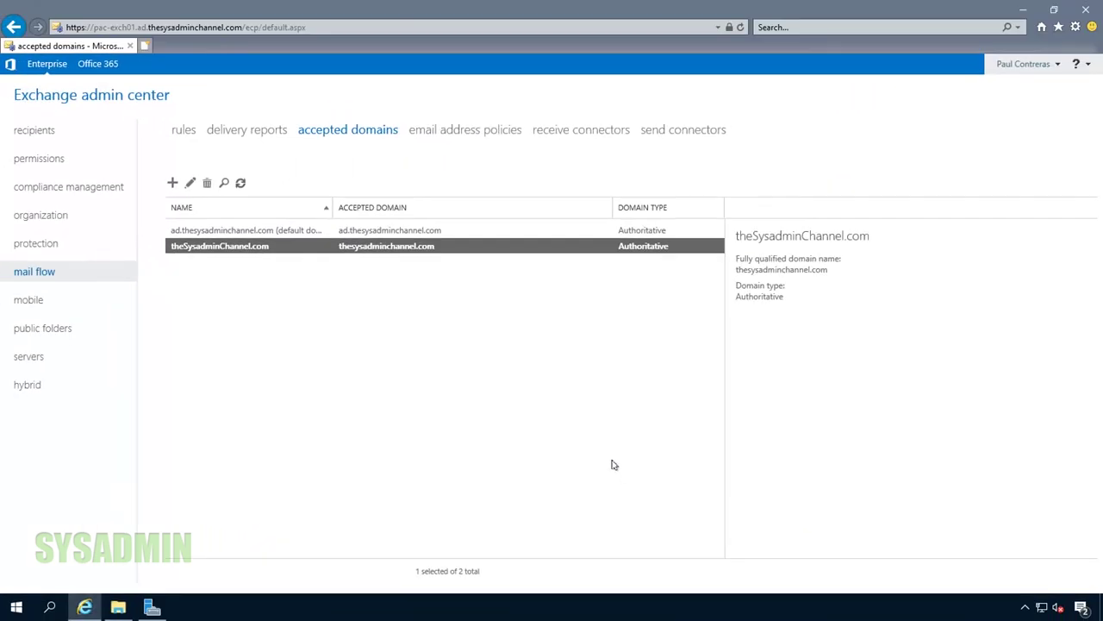
click(479, 132)
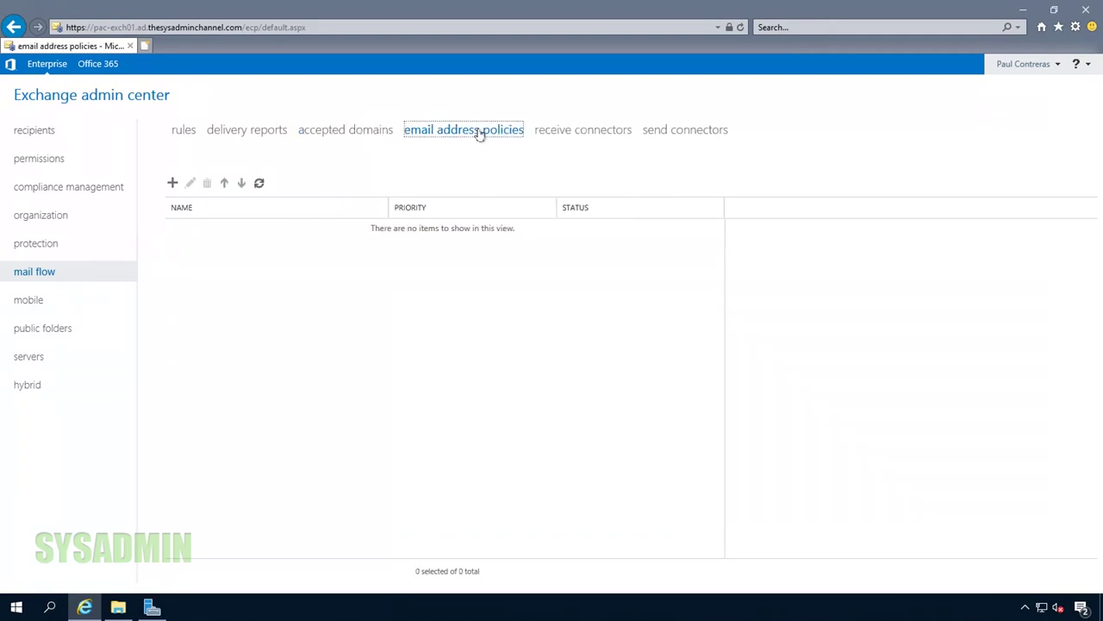
click(173, 184)
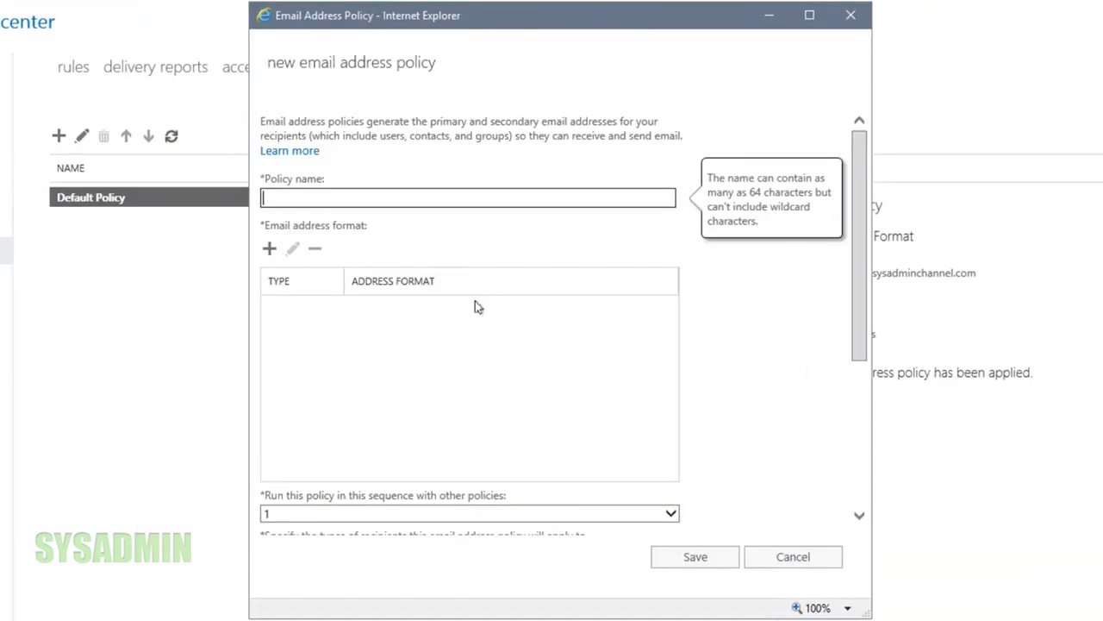
text(theSysadminChannel.com)
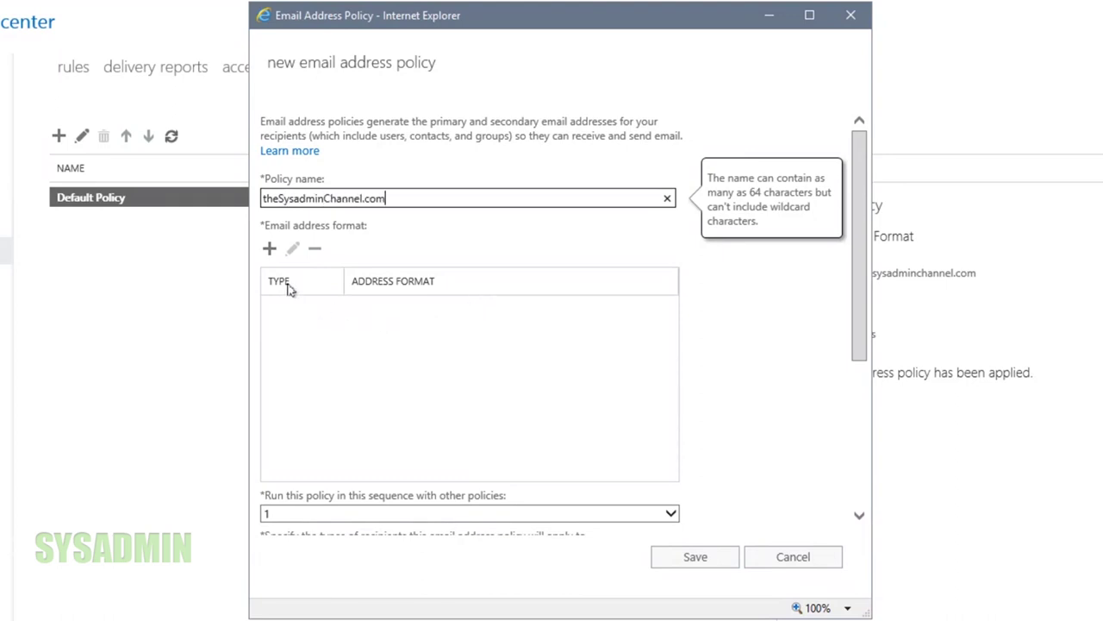
click(269, 253)
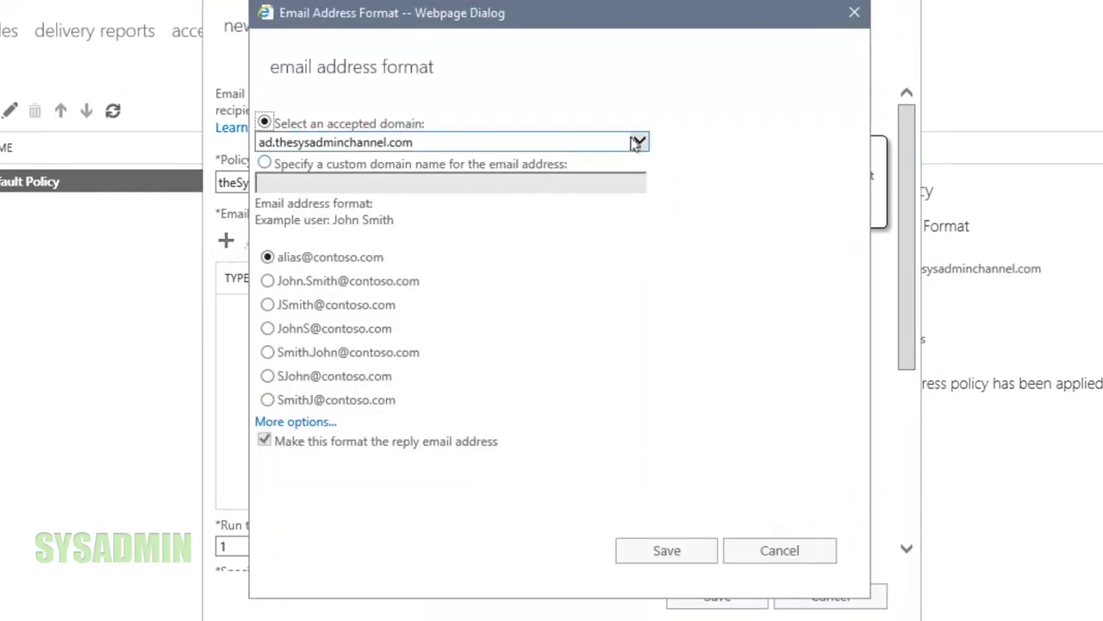
click(638, 142)
click(620, 159)
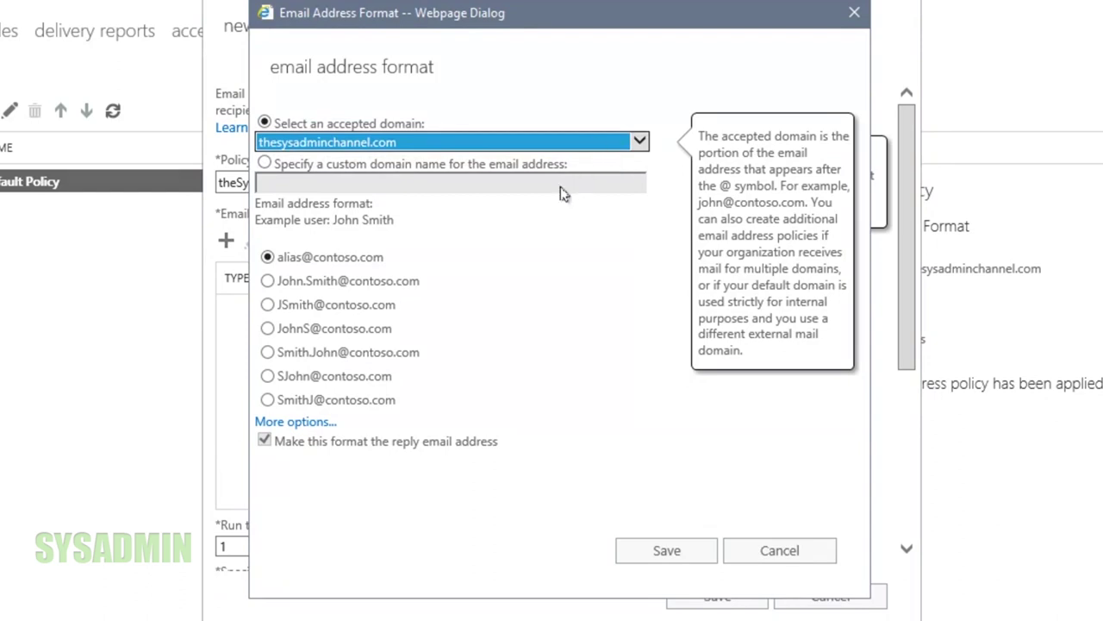
click(362, 262)
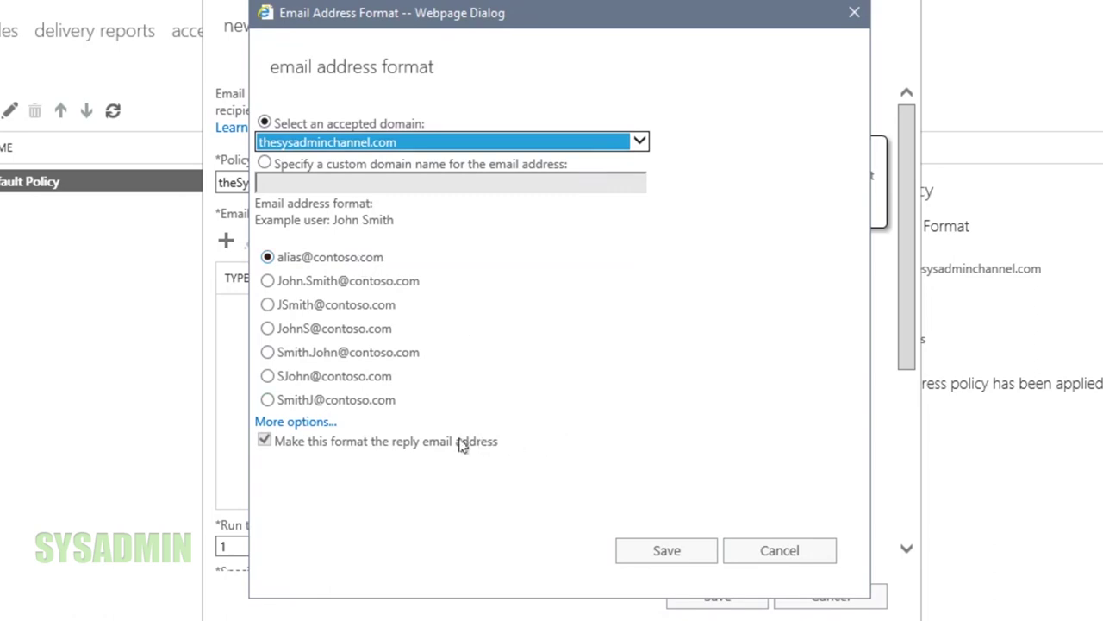
click(664, 550)
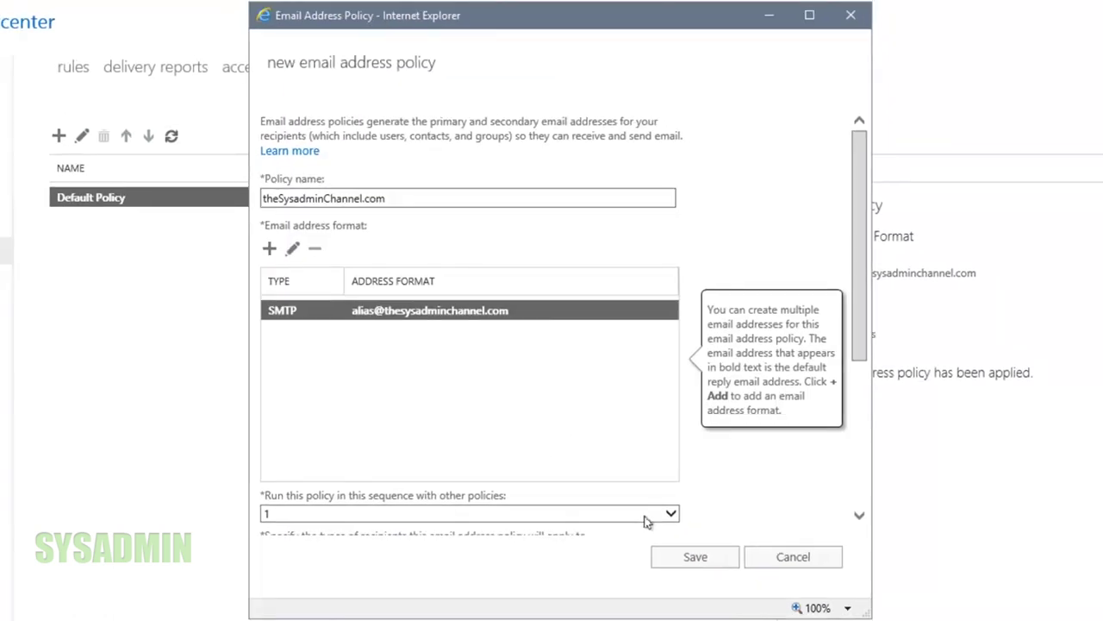
Preview the policy's recipients, save the policy, and acknowledge the not-active warning
scroll(762, 456, down, 3)
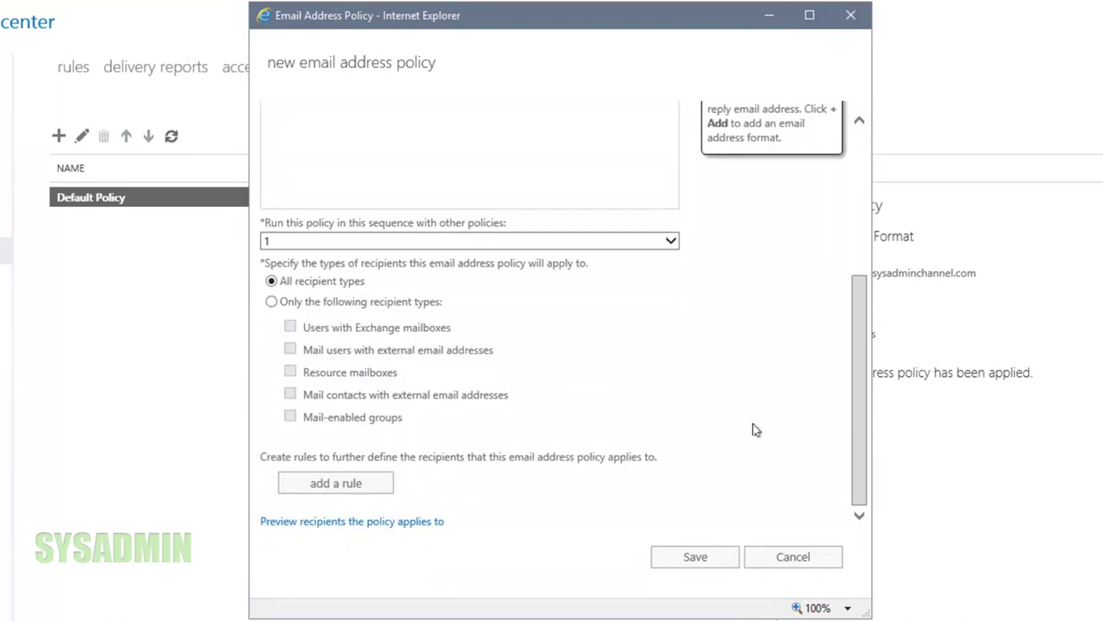
click(392, 525)
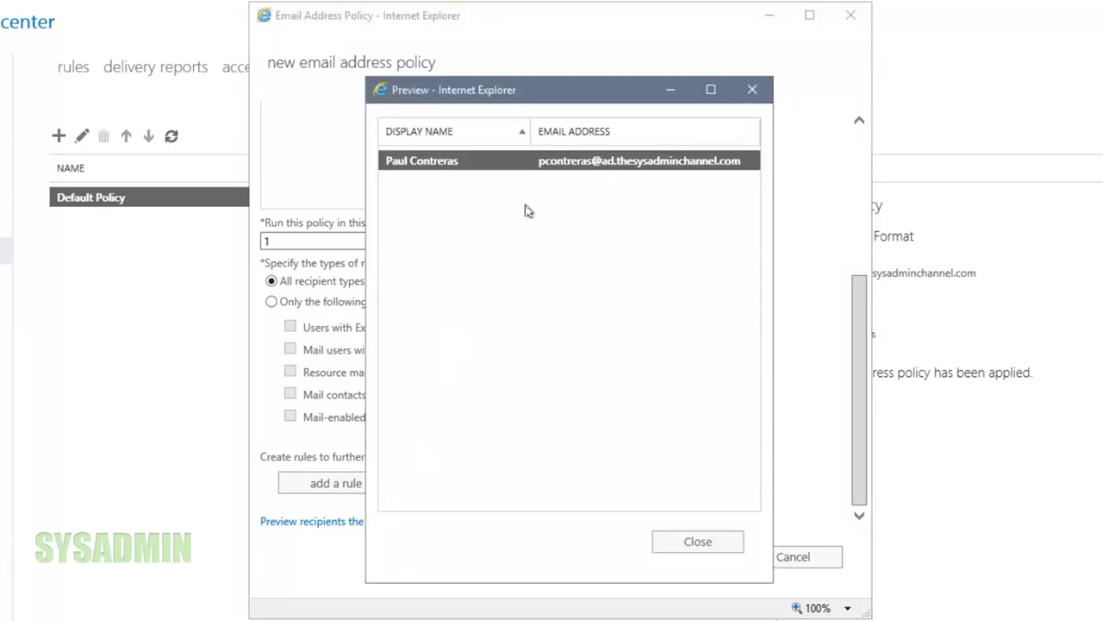
click(695, 541)
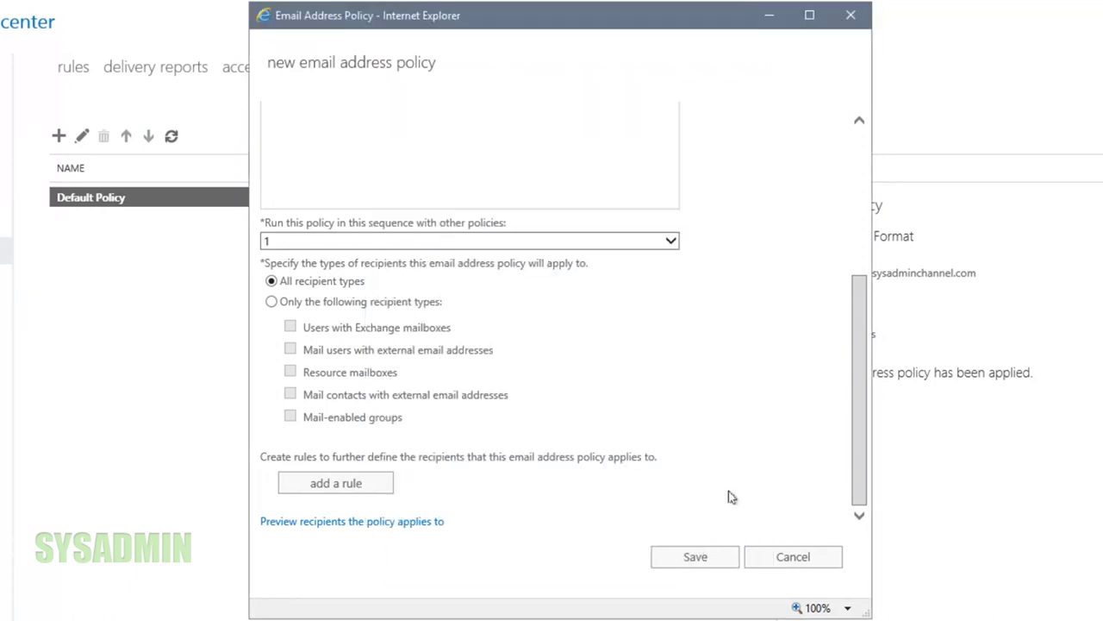
click(696, 559)
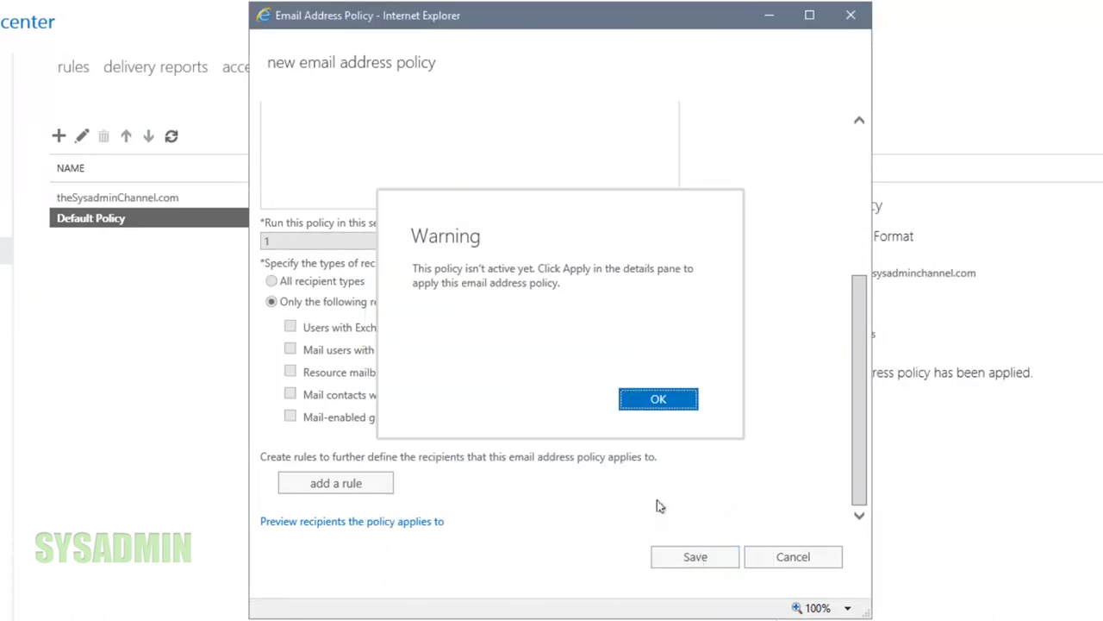
click(670, 402)
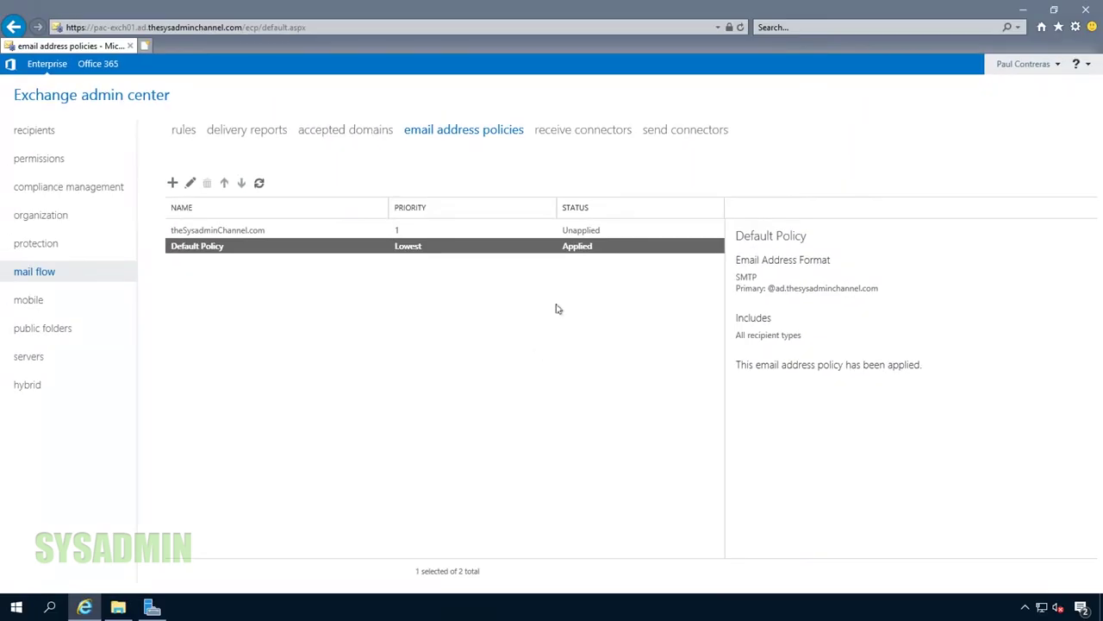
click(588, 231)
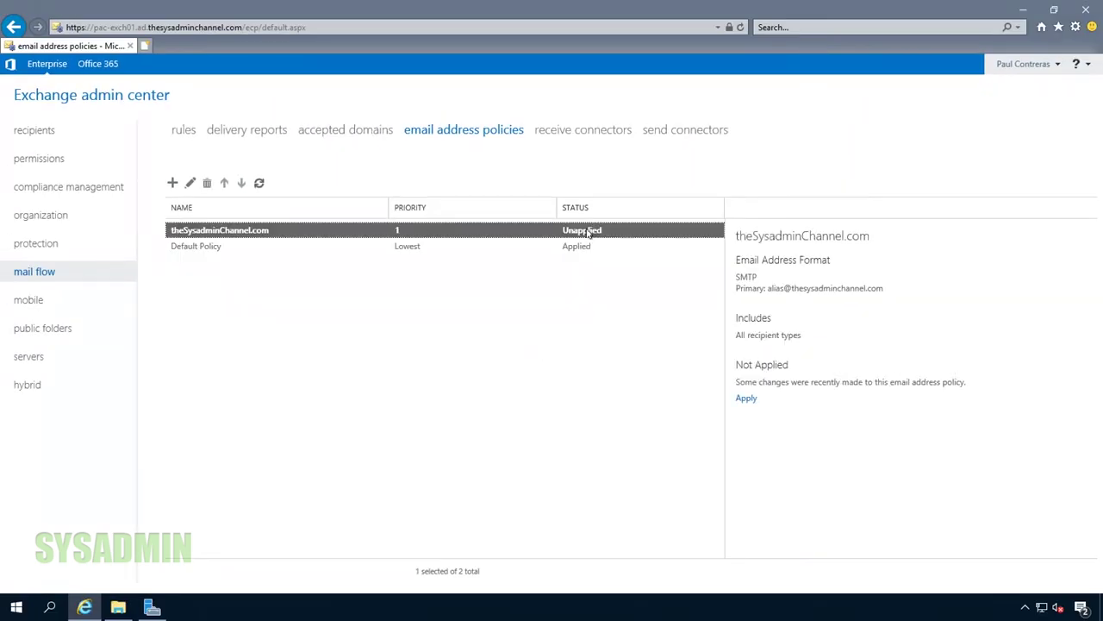
Apply the theSysadminChannel.com policy, confirm it, and dismiss the completion notice
click(746, 400)
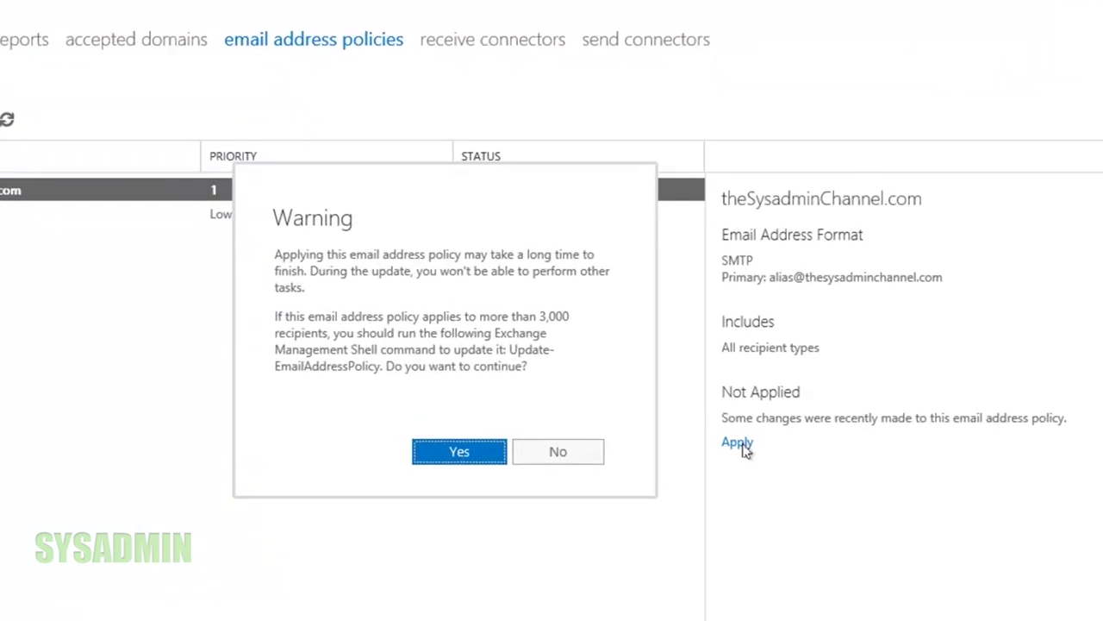
click(437, 455)
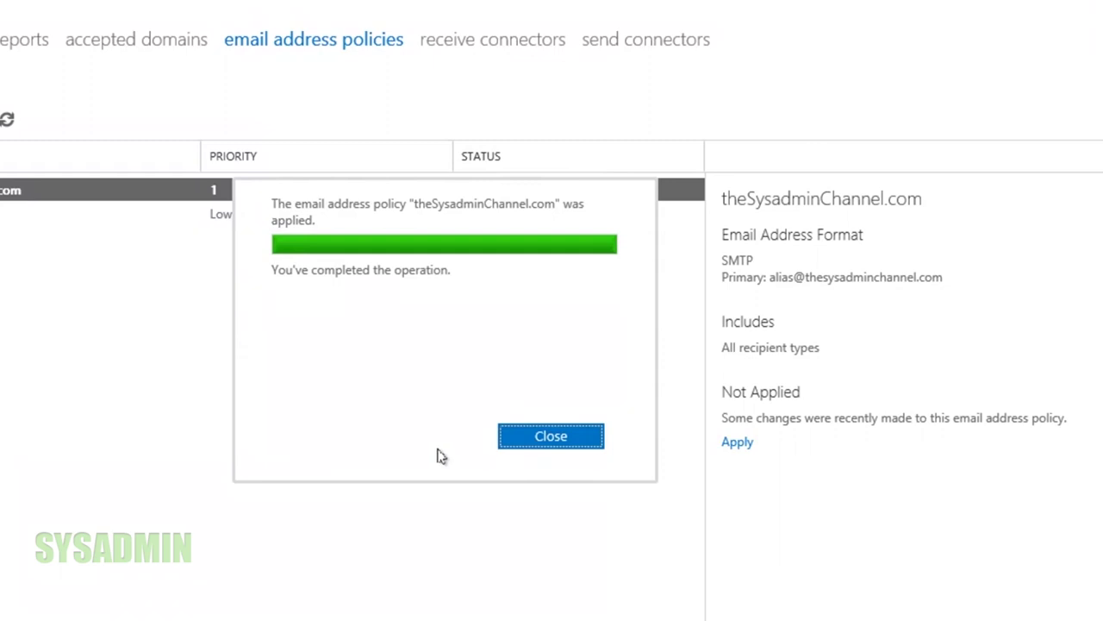
click(550, 437)
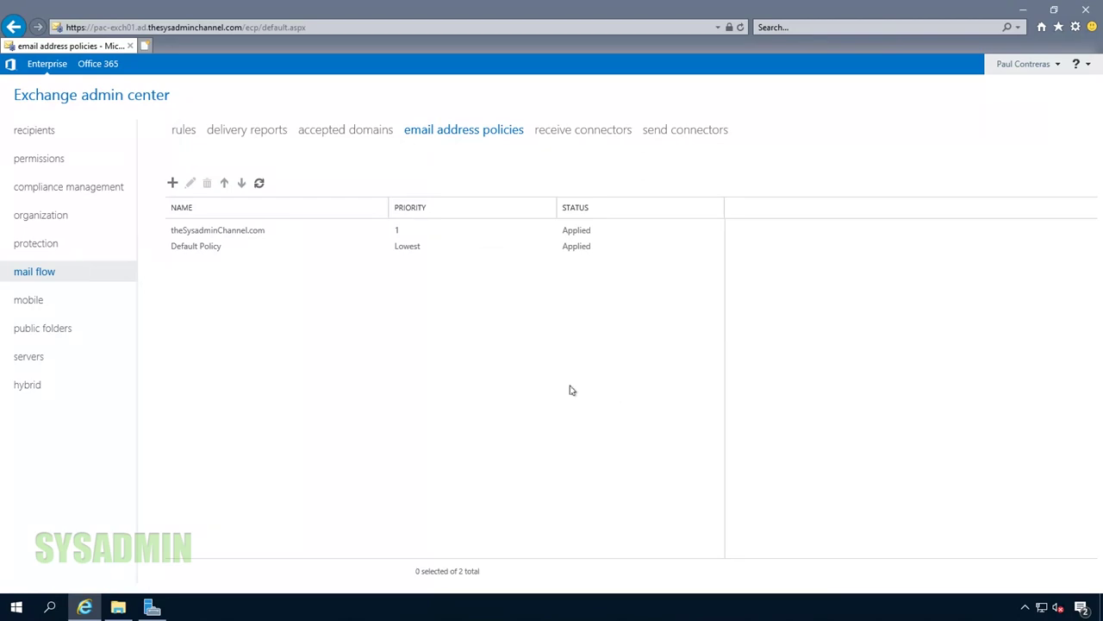
click(38, 134)
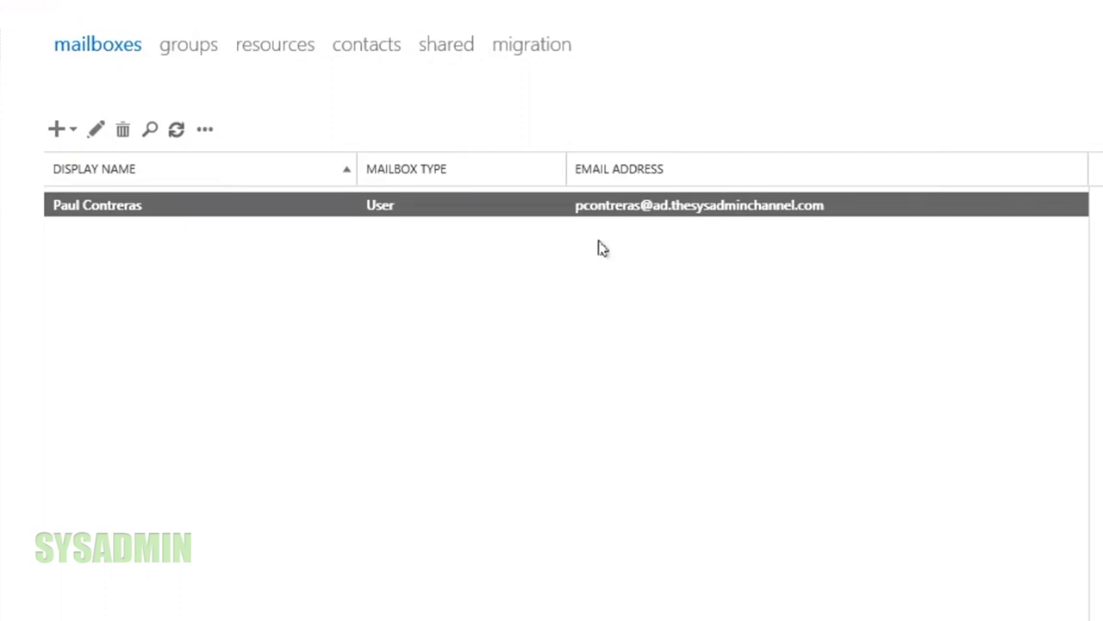
Refresh the mailbox list to confirm the user's address now uses thesysadminchannel.com
click(176, 133)
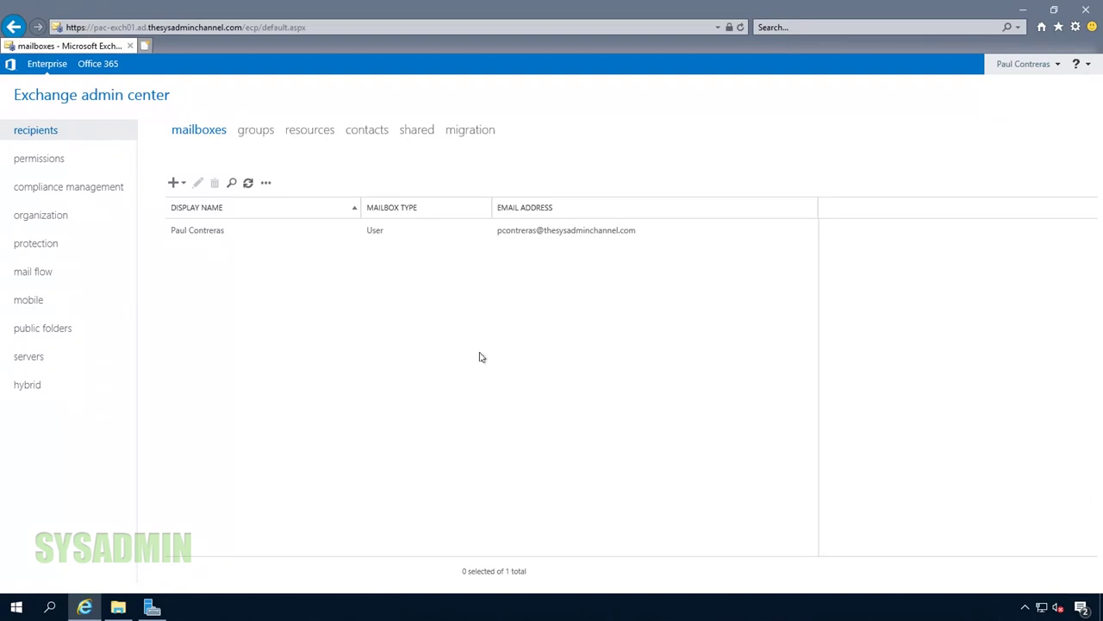
click(30, 357)
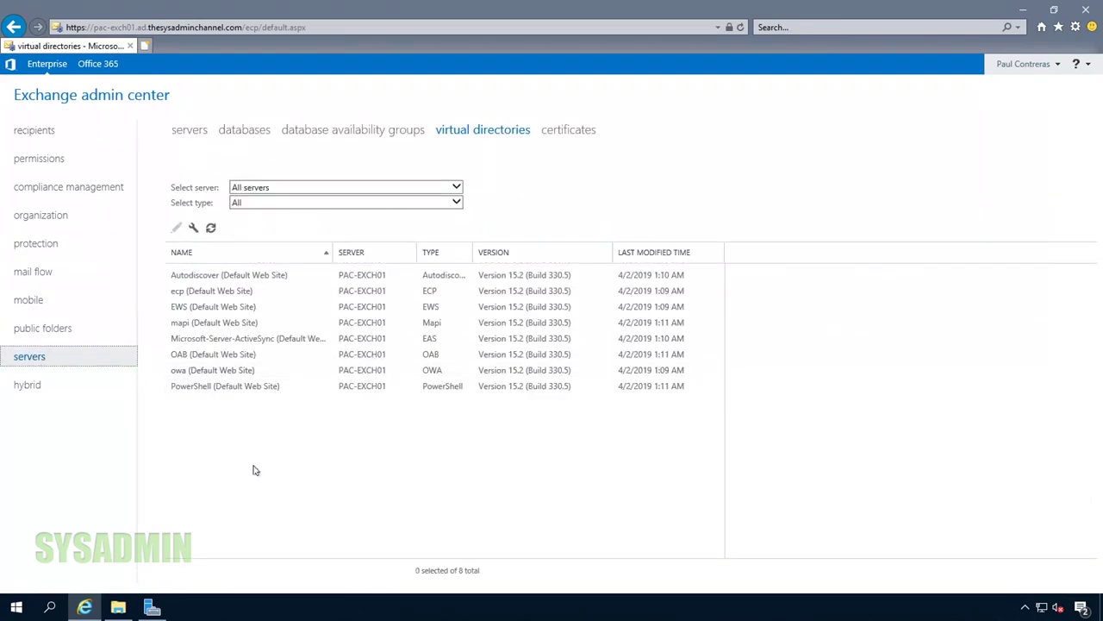
Show the mailbox databases list with the NAME column widened to the full database name
click(197, 132)
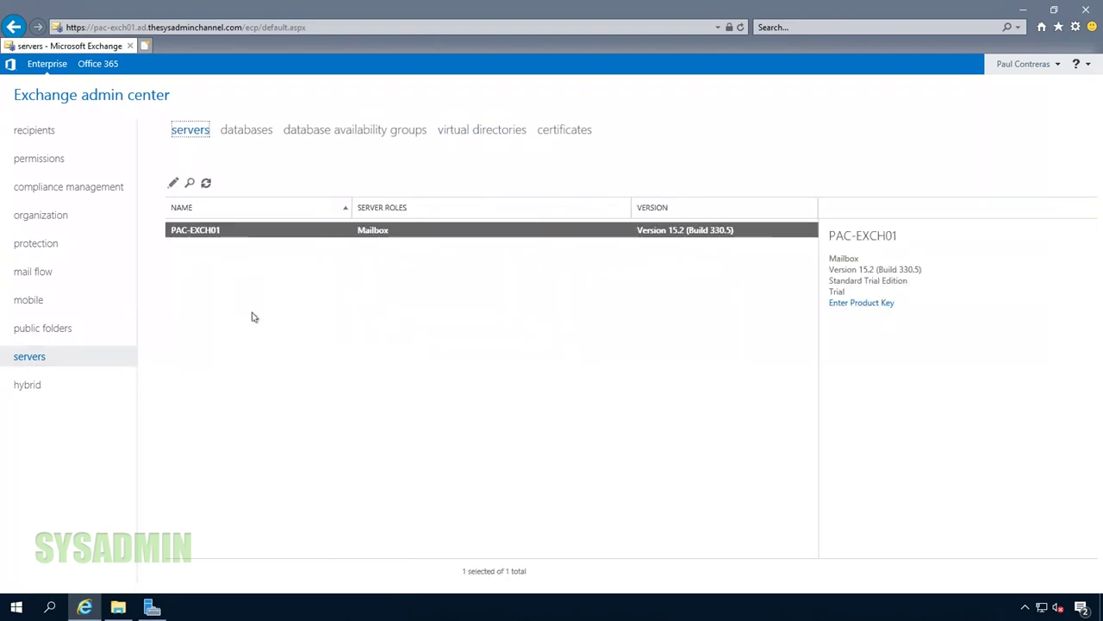
click(252, 131)
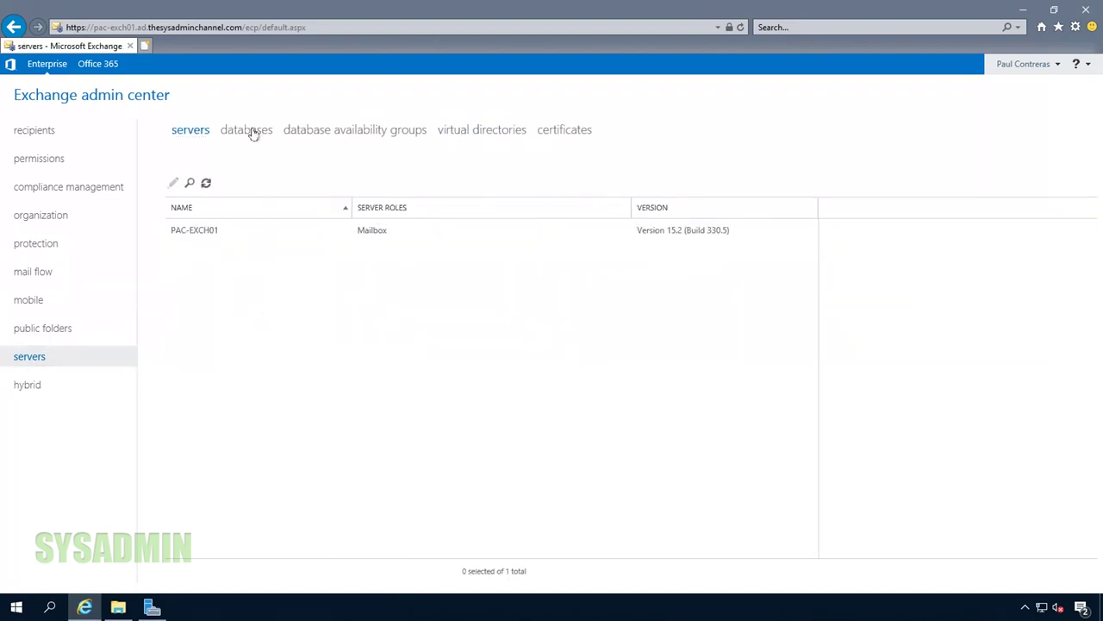
drag(273, 207, 307, 207)
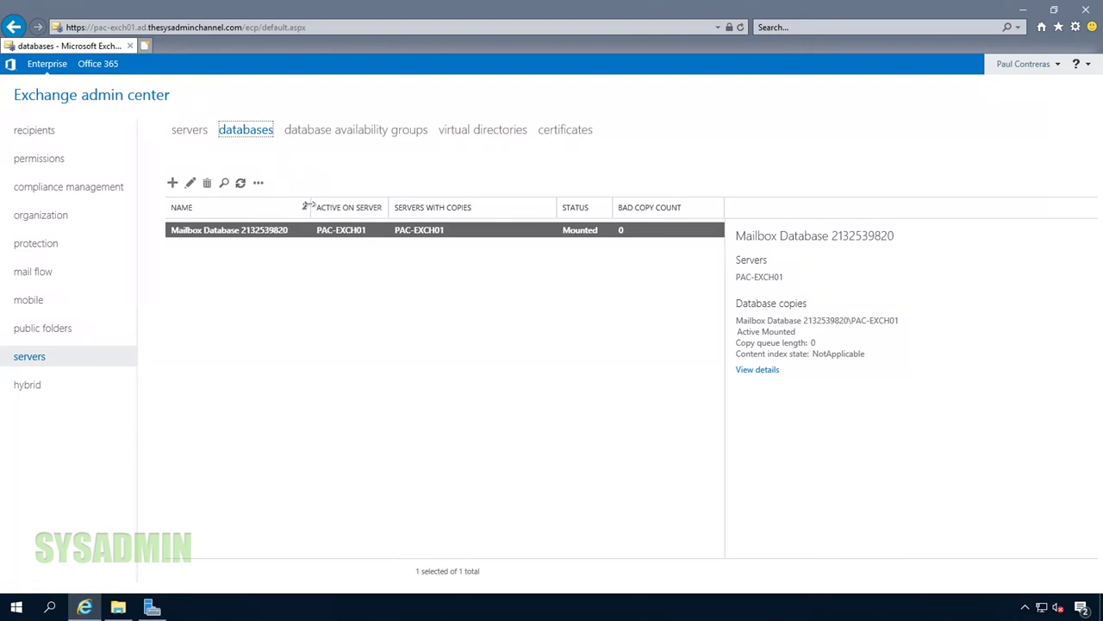
click(256, 342)
click(190, 184)
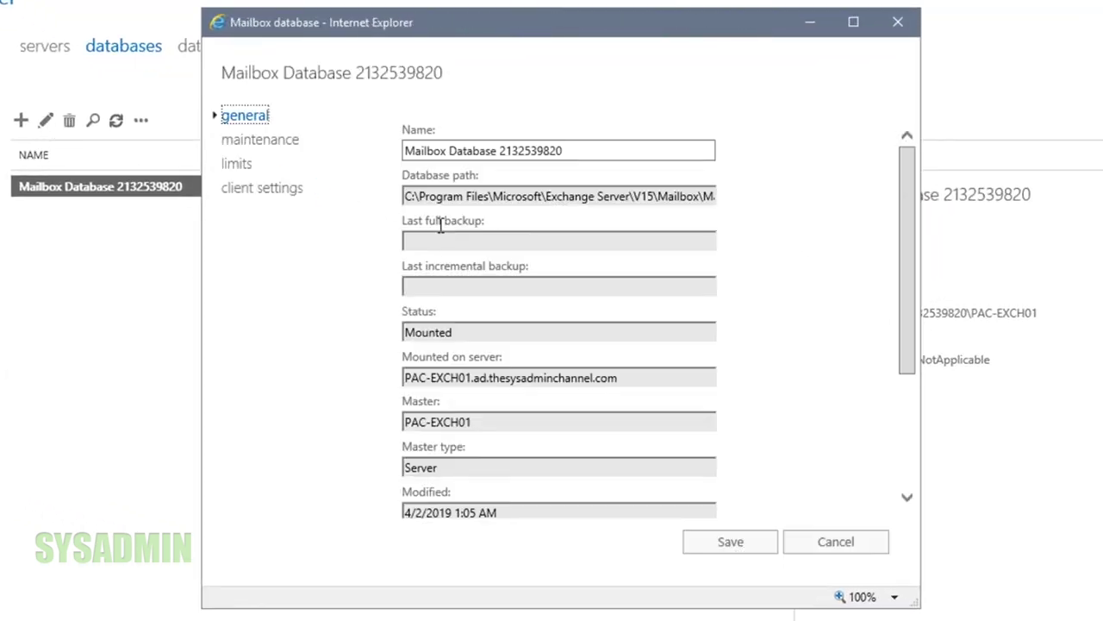
drag(413, 155, 613, 148)
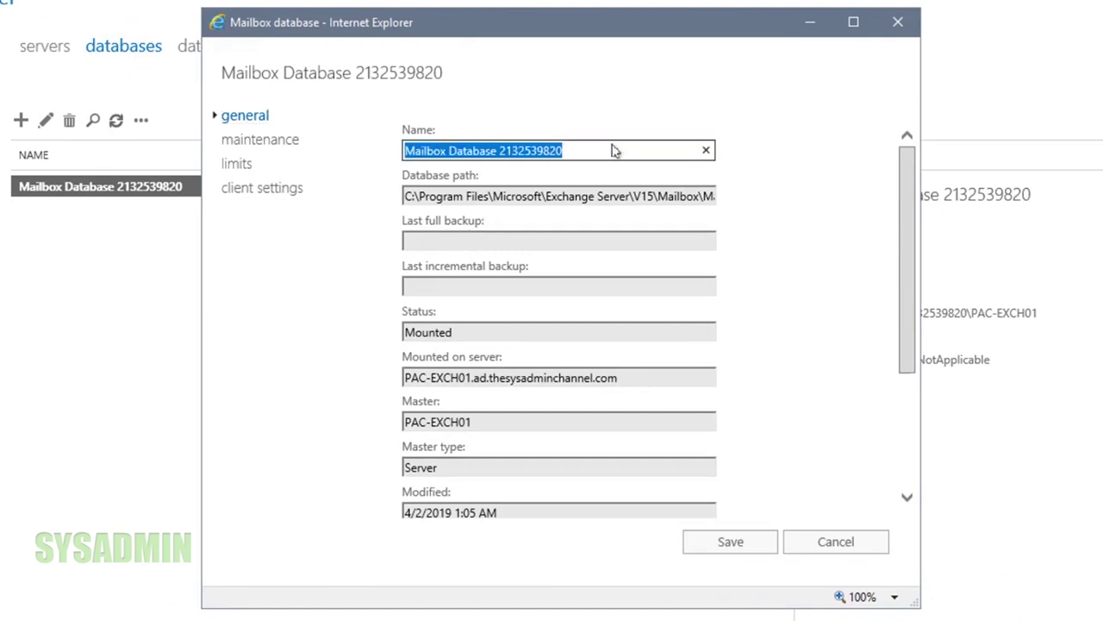
click(584, 196)
click(417, 198)
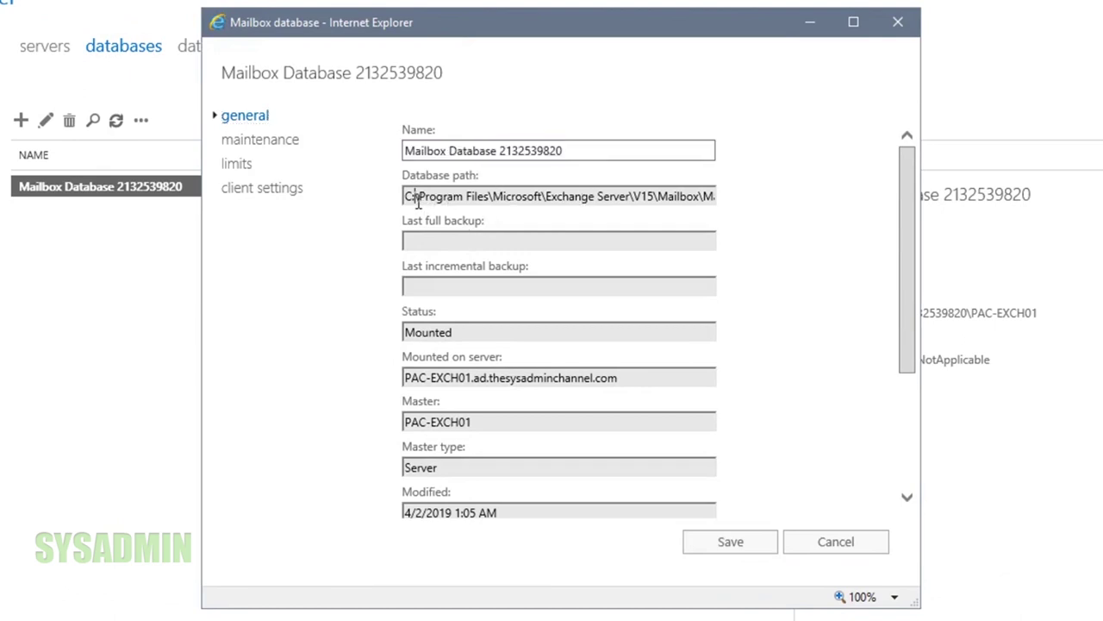
triple_click(418, 197)
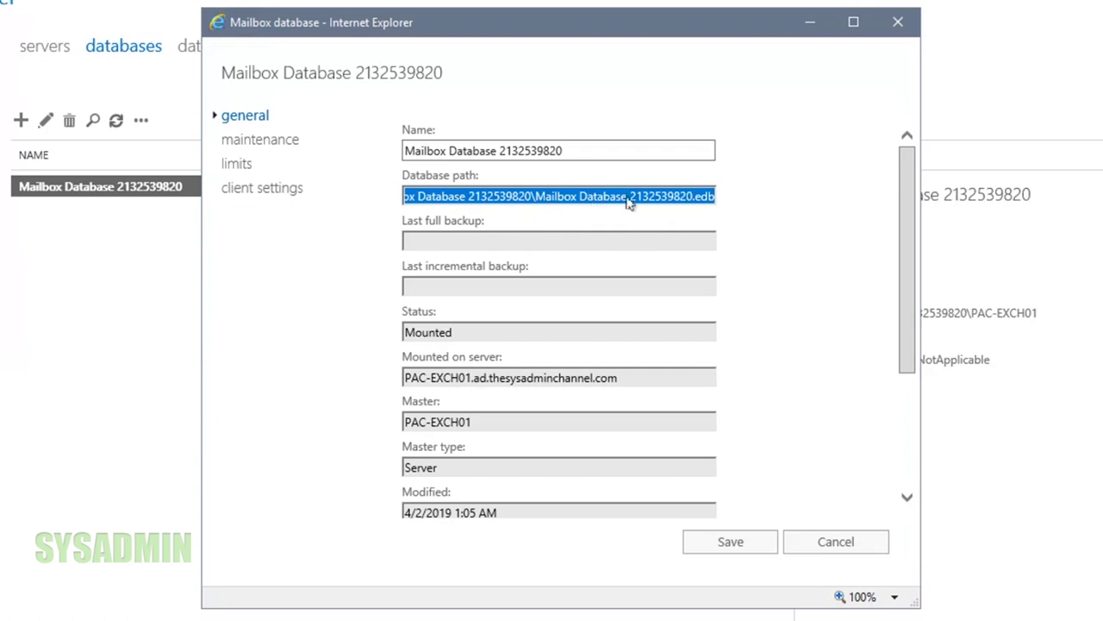
click(710, 203)
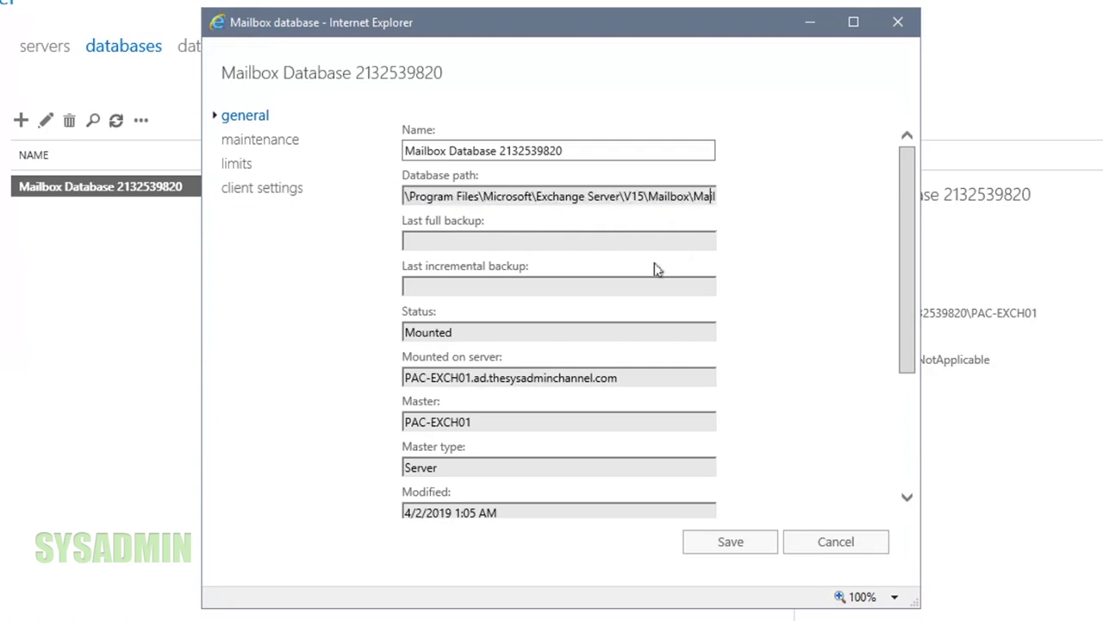
scroll(756, 288, down, 3)
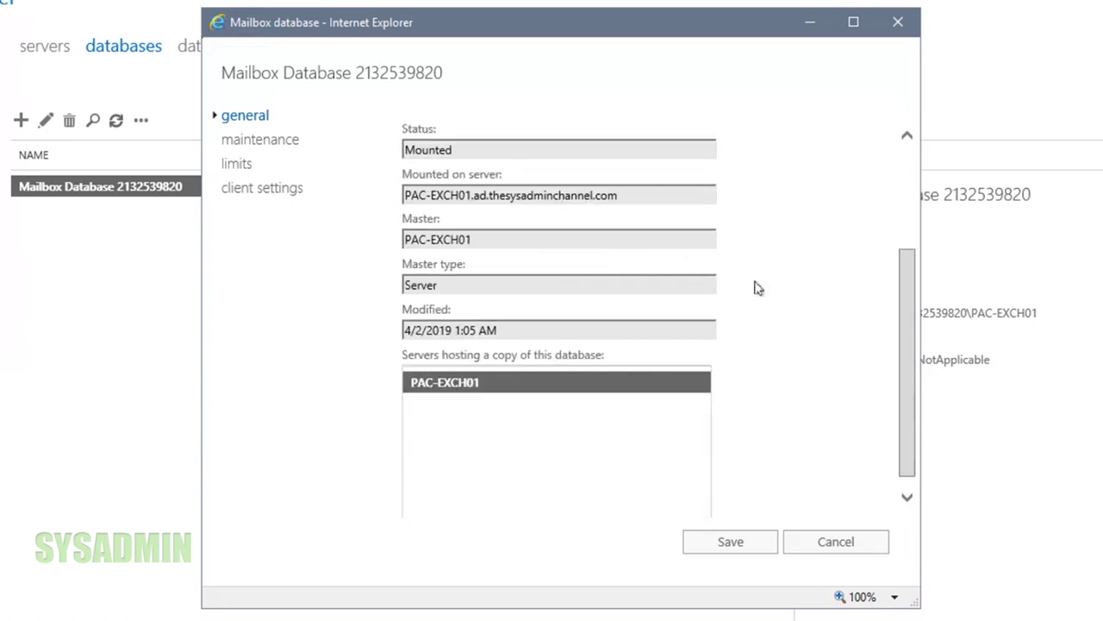
scroll(799, 314, up, 4)
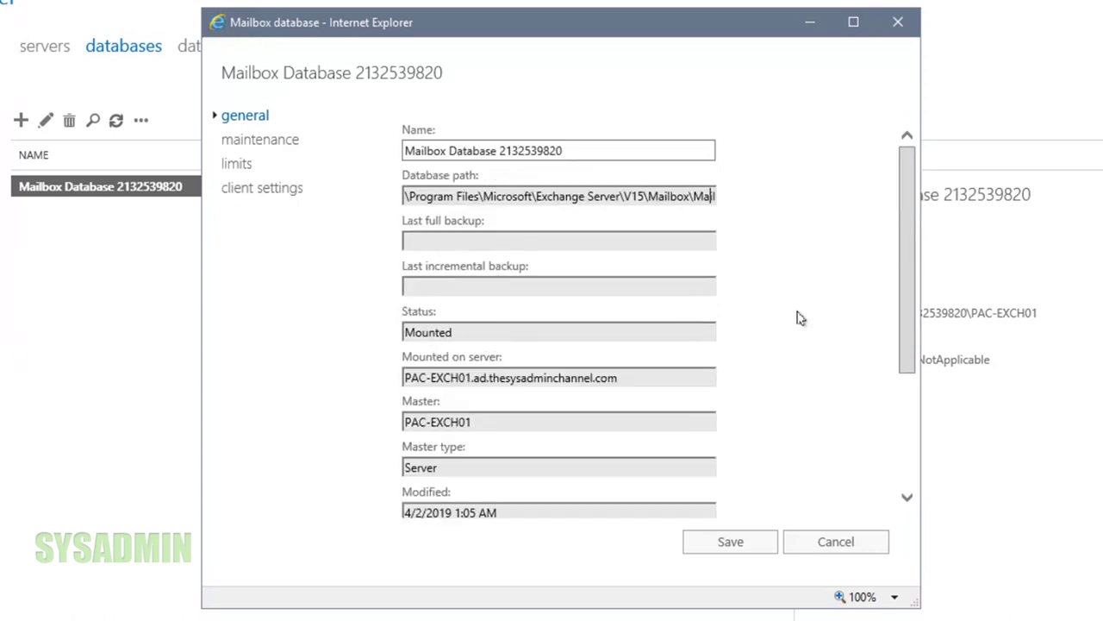
click(842, 543)
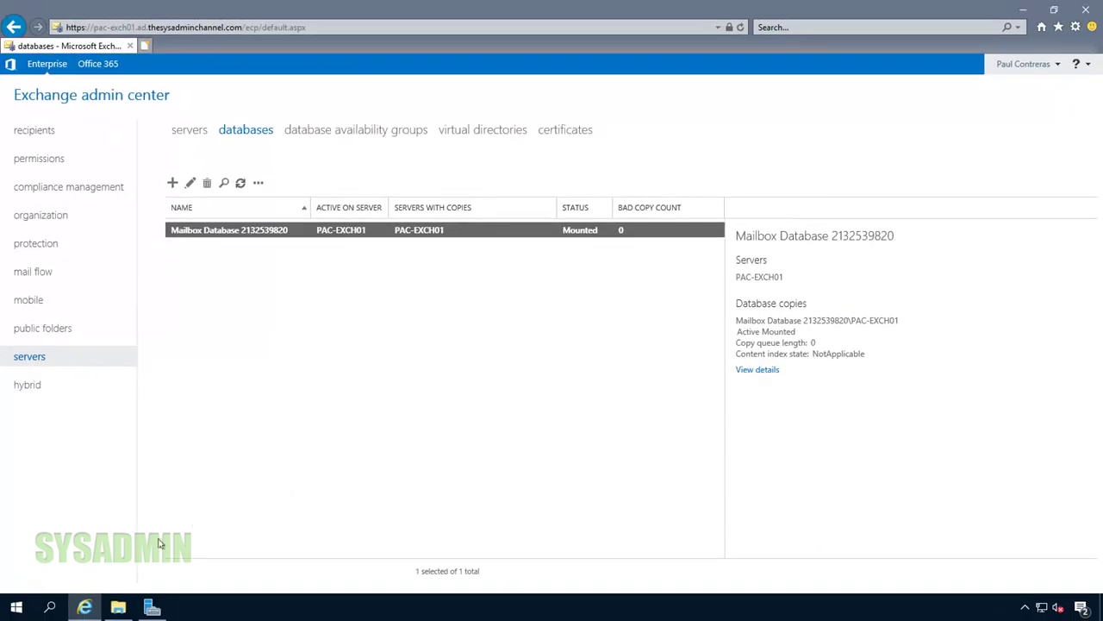
Launch Exchange Management Shell, go to the drive root with cd\, and clear the screen
click(16, 607)
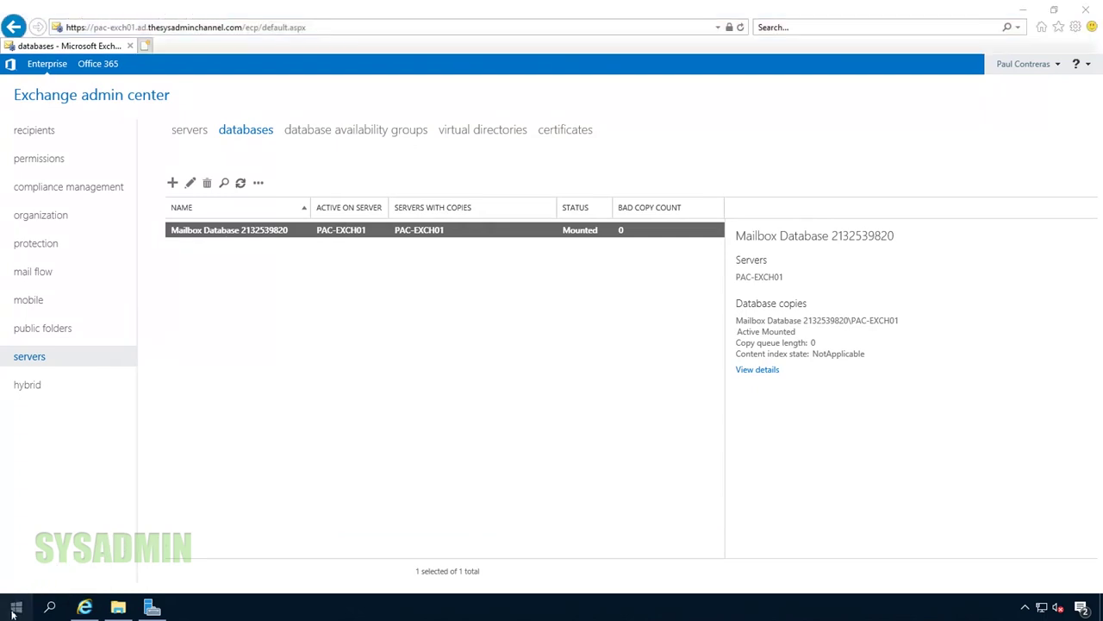
click(124, 219)
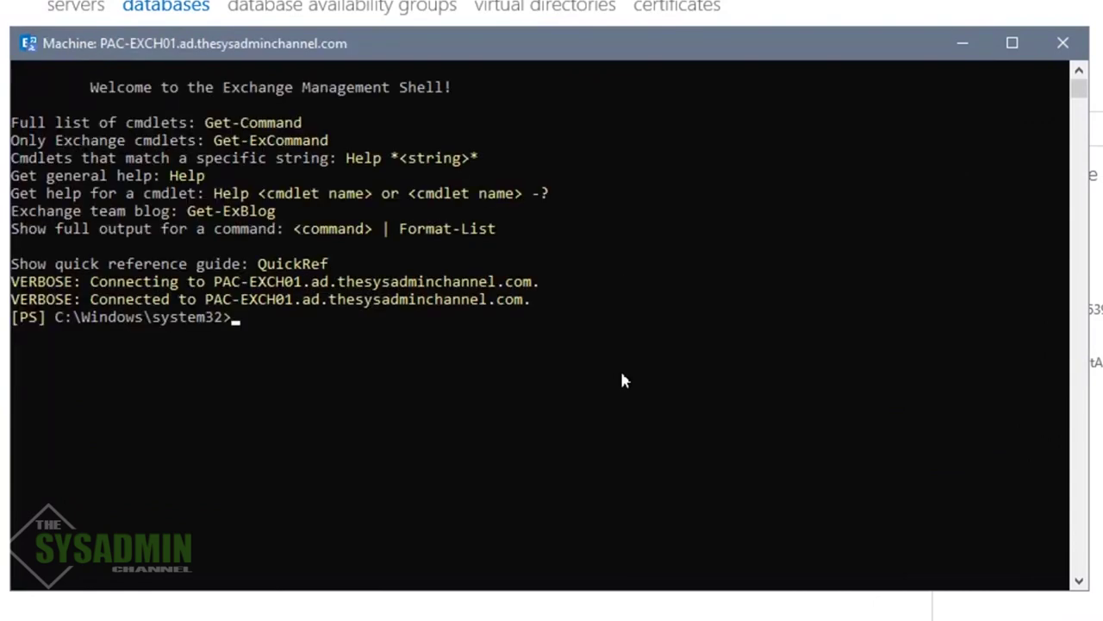
text(cd\)
key(Return)
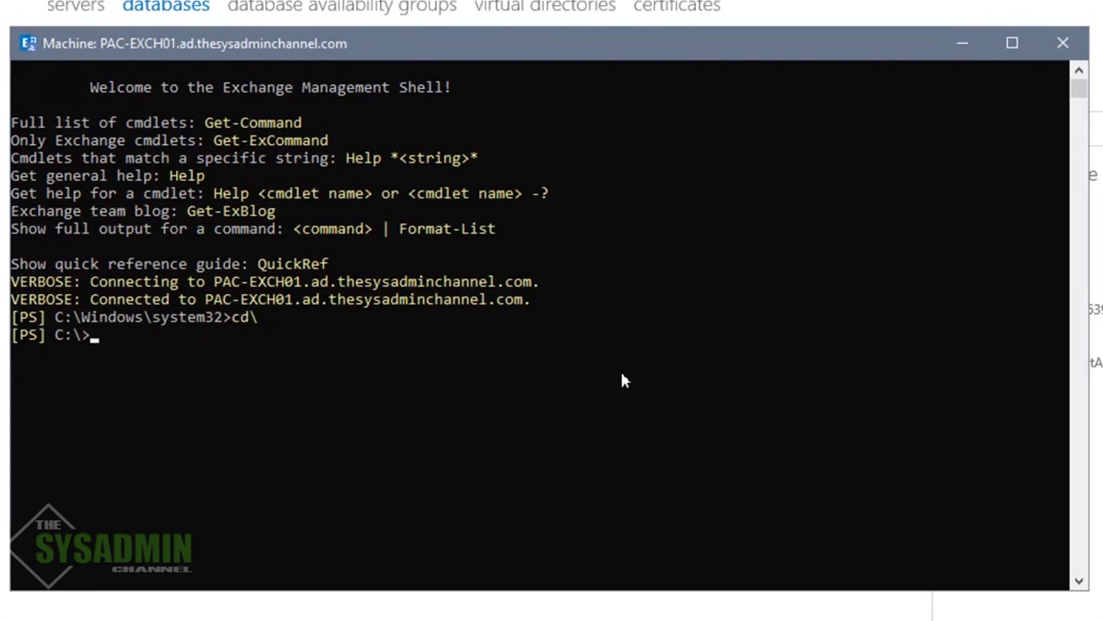
key(Return)
text(cls)
key(Return)
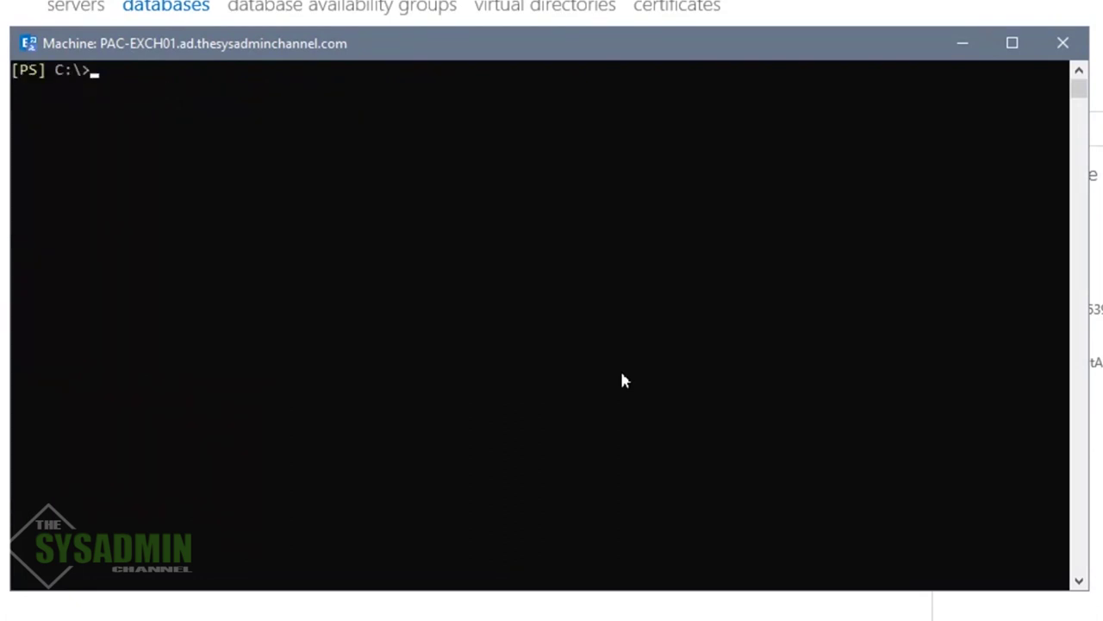
text(get-mailboxdat)
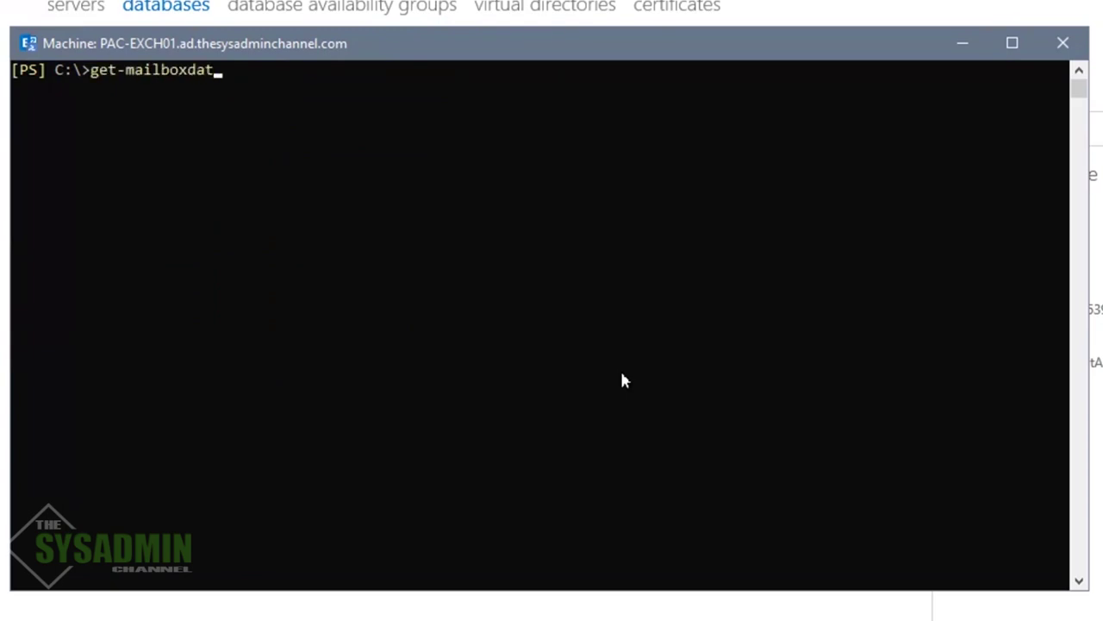
key(Tab)
key(Return)
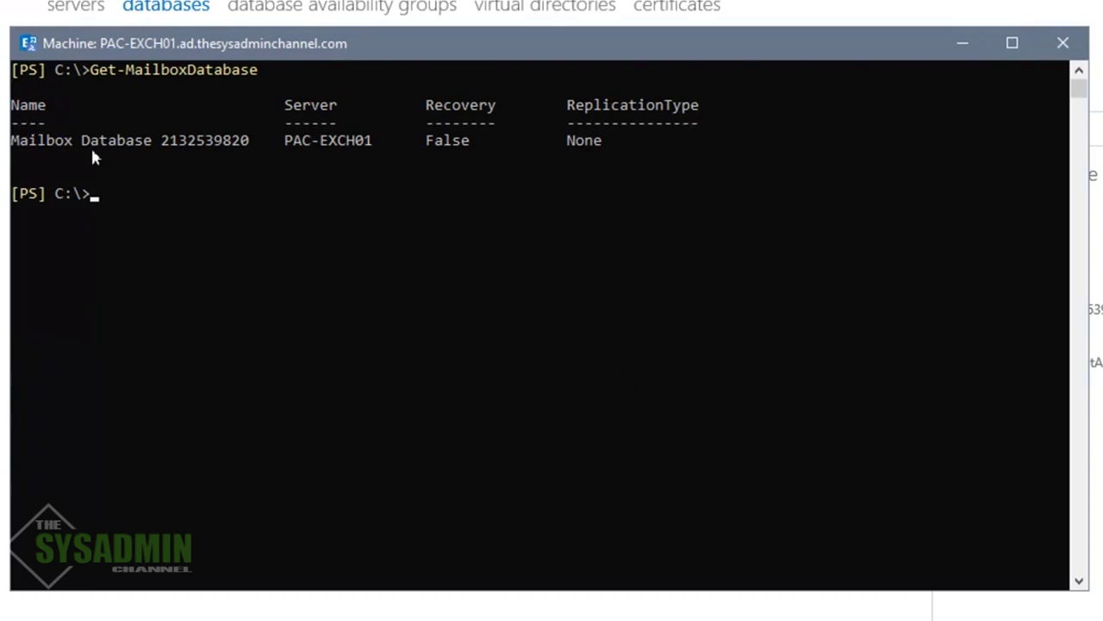
drag(12, 142, 244, 141)
right_click(244, 141)
text(set-mailbox)
key(Tab)
text(dat)
key(Tab)
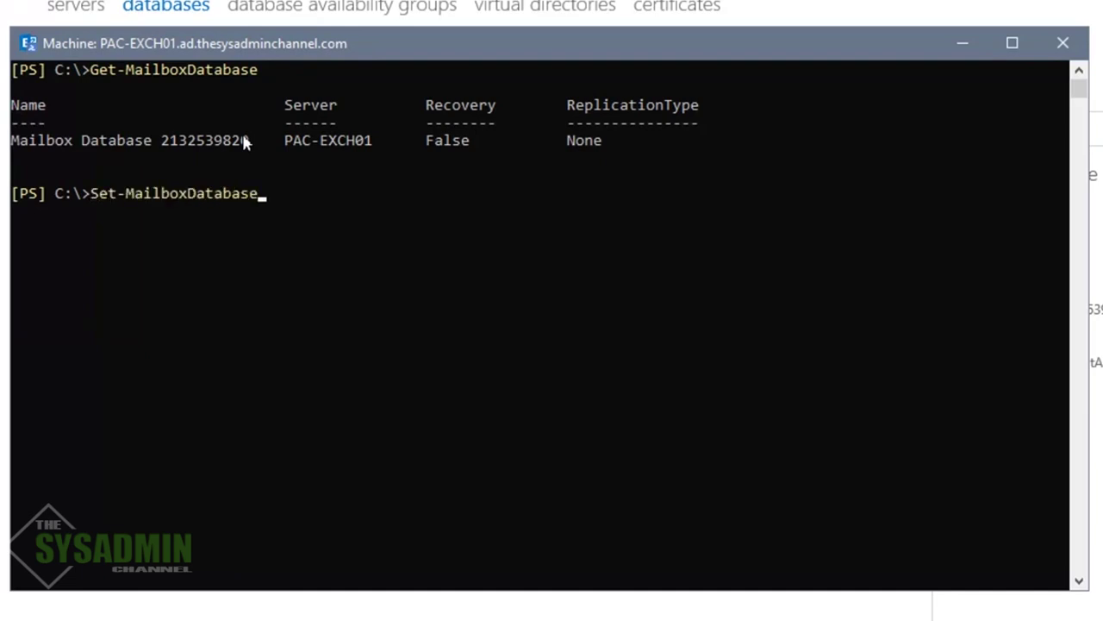
right_click(243, 138)
text(")
key(ctrl+Left)
key(ctrl+Left)
key(ctrl+Left)
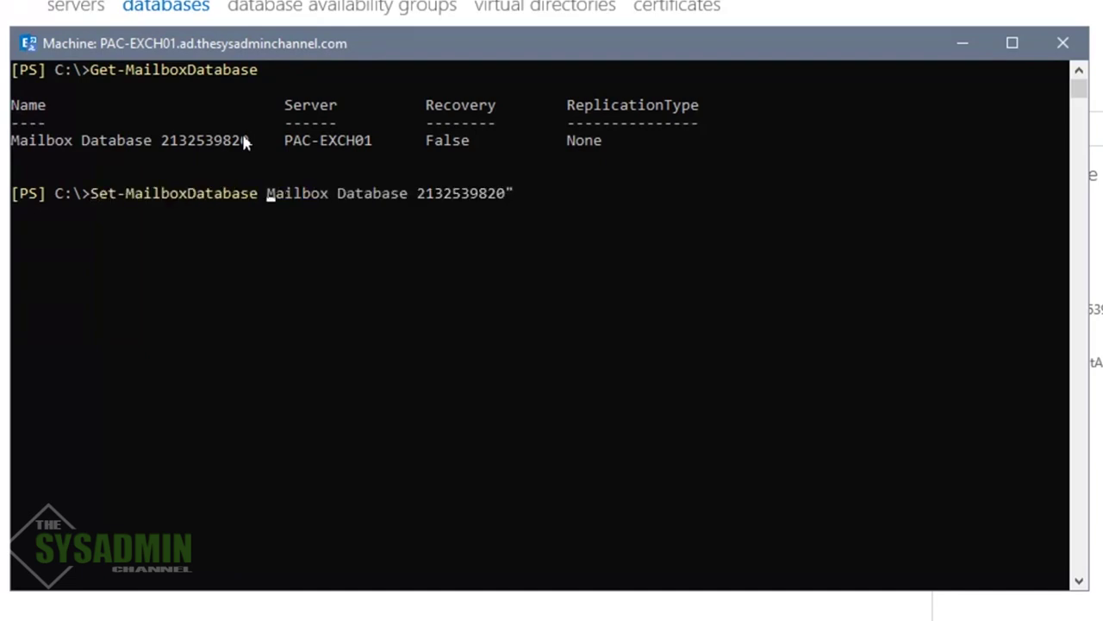
text(")
key(End)
text(-Name)
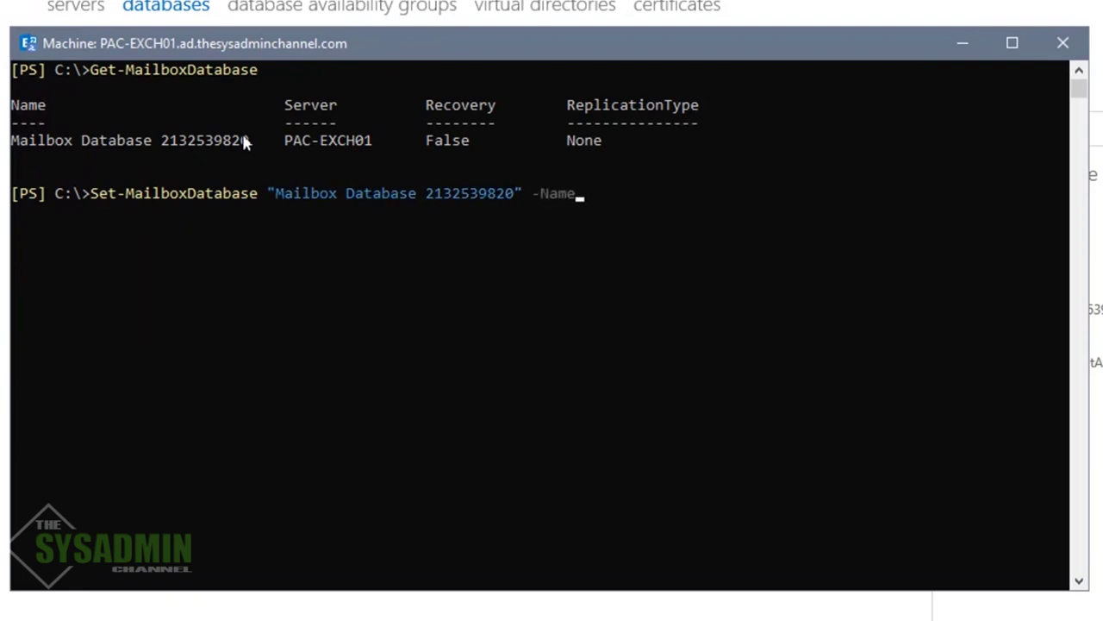
text( "MailboxDB01")
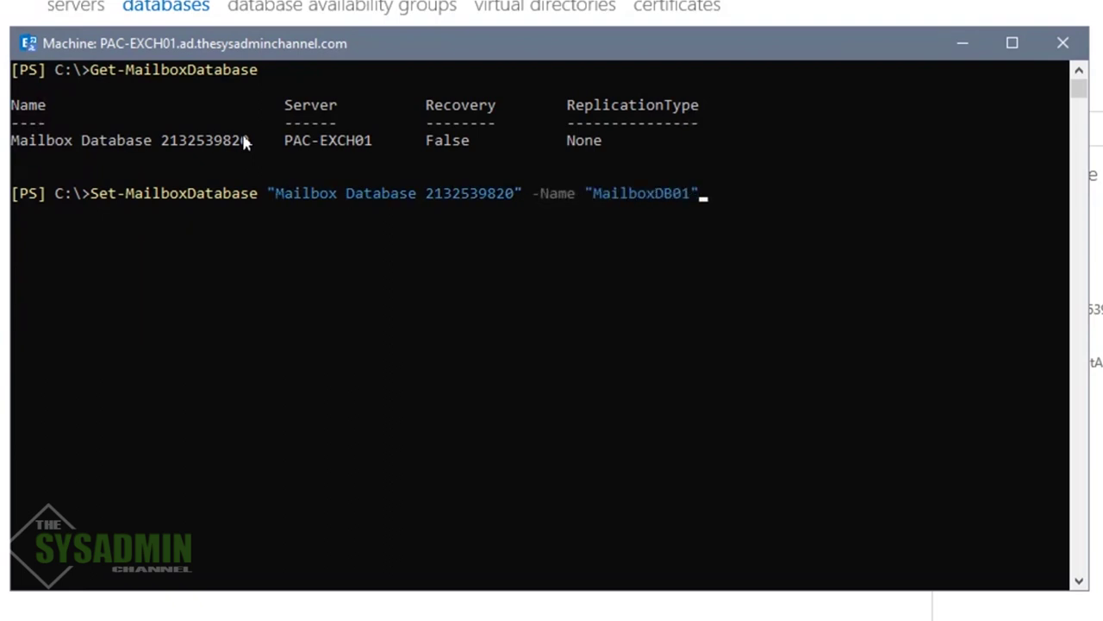
key(Return)
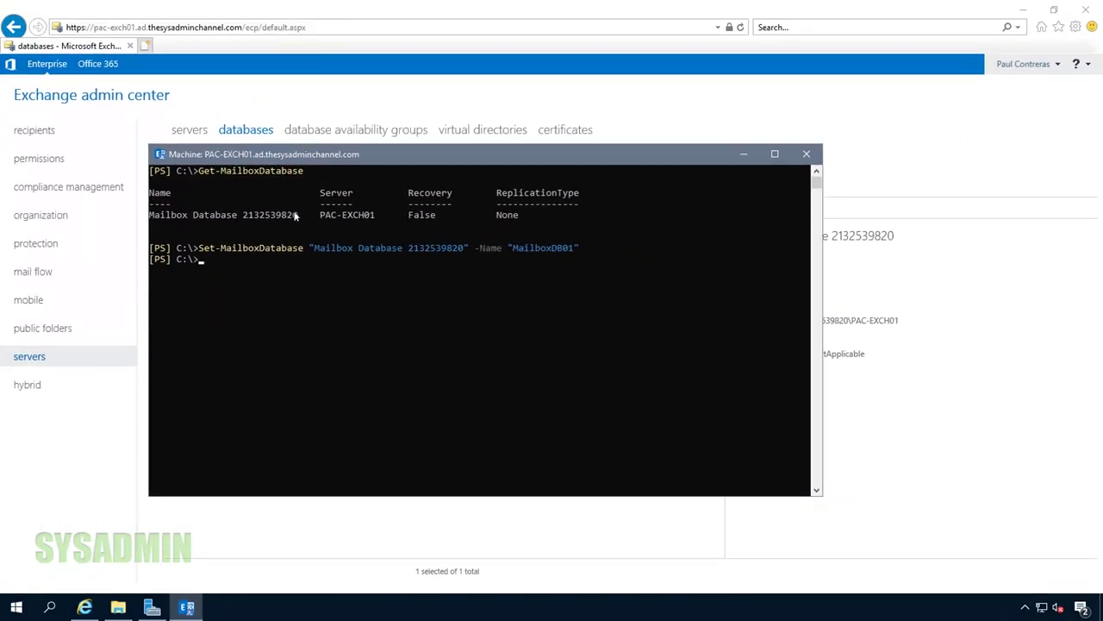
Browse File Explorer to E:\ExchangeDB\PAC-EXCH01 to check its contents, then minimize it
click(119, 608)
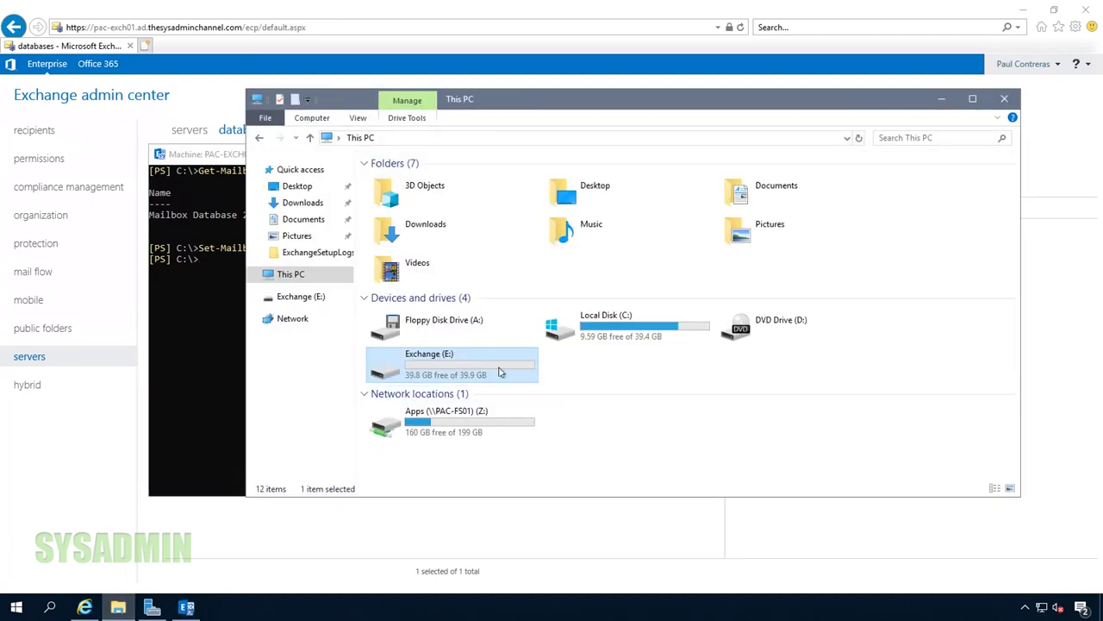
double_click(497, 372)
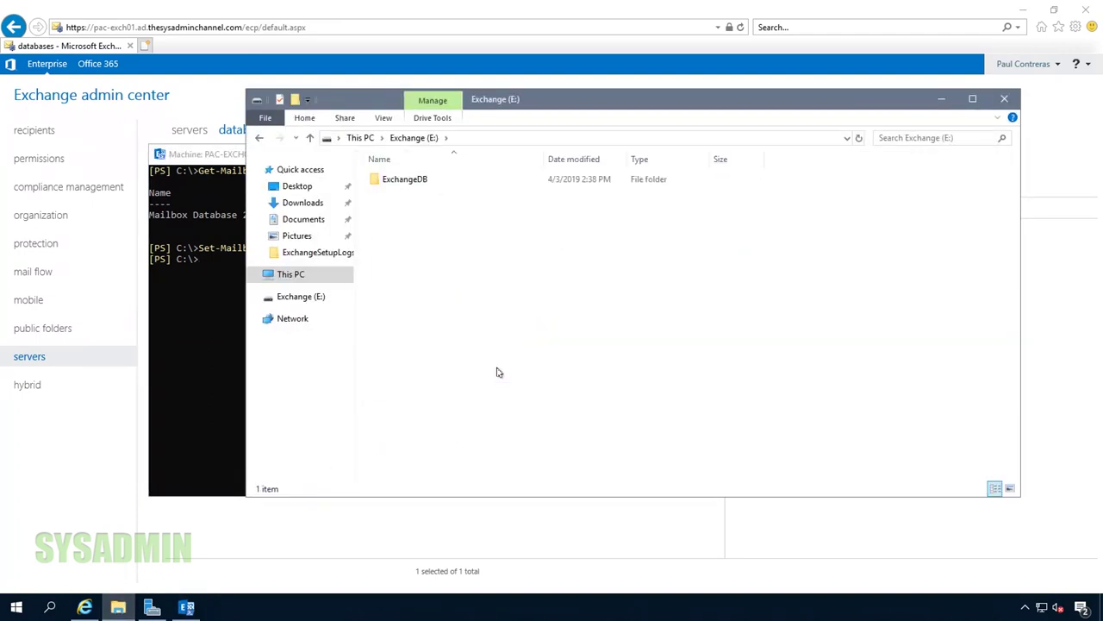
double_click(419, 181)
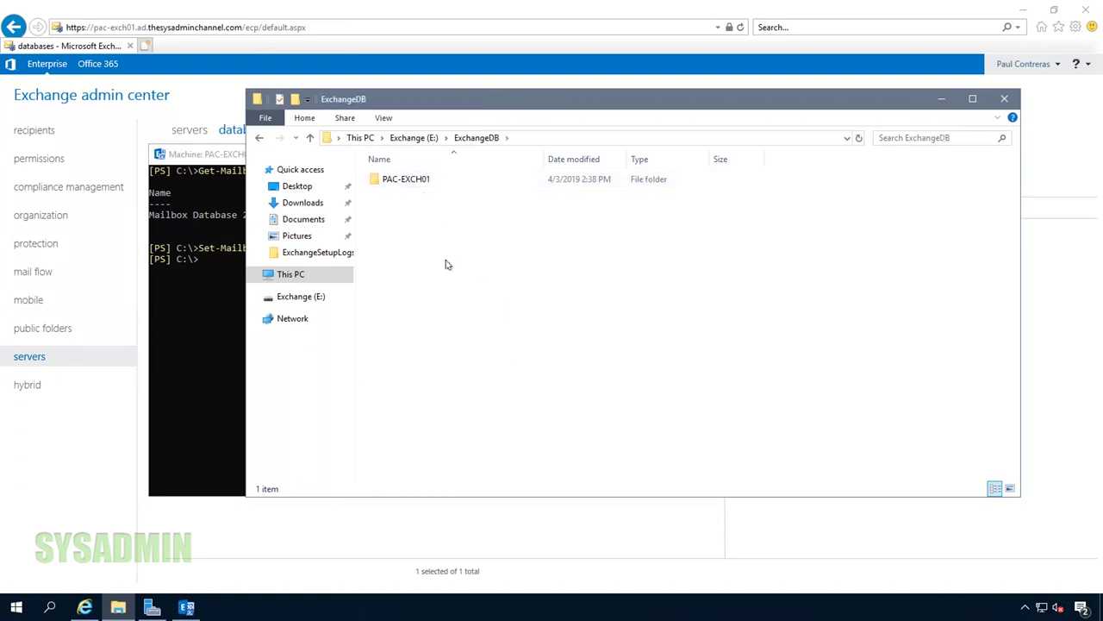
click(425, 180)
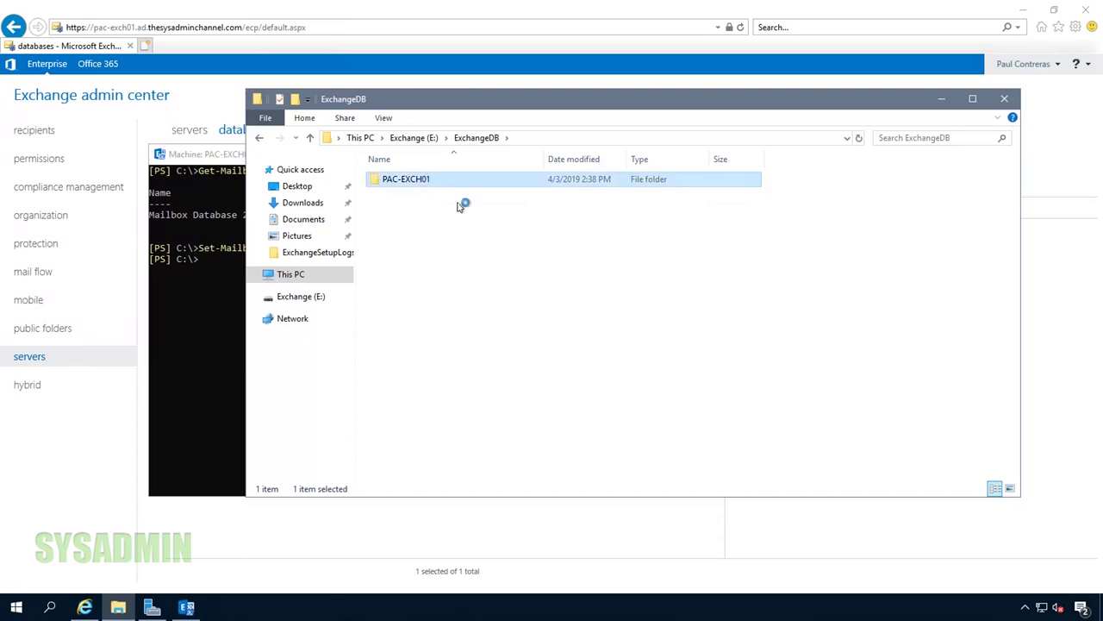
key(Return)
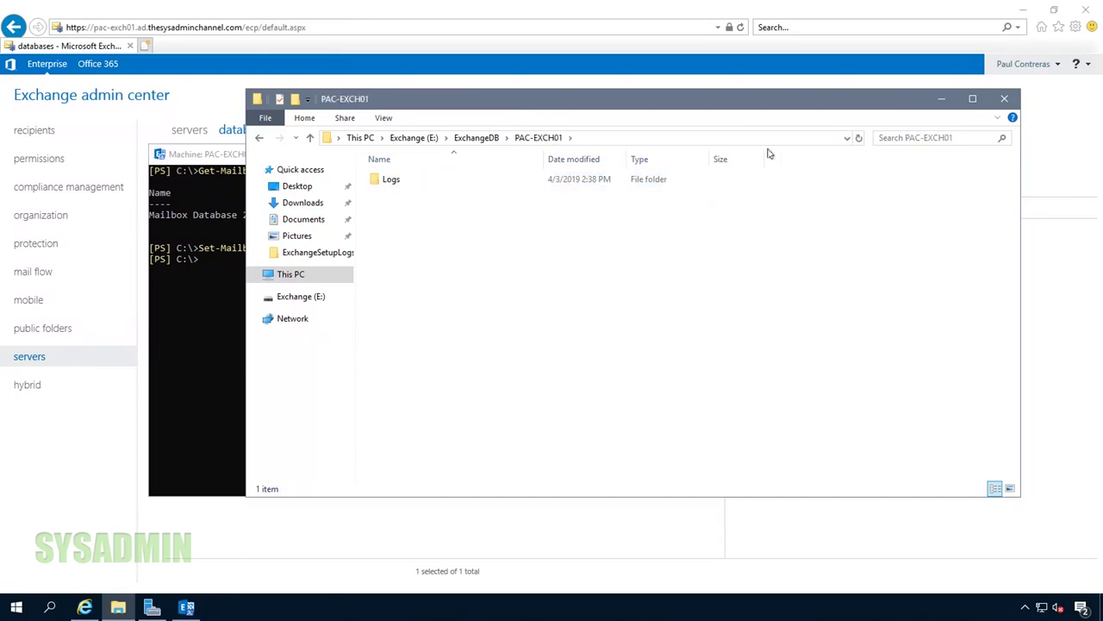
click(942, 98)
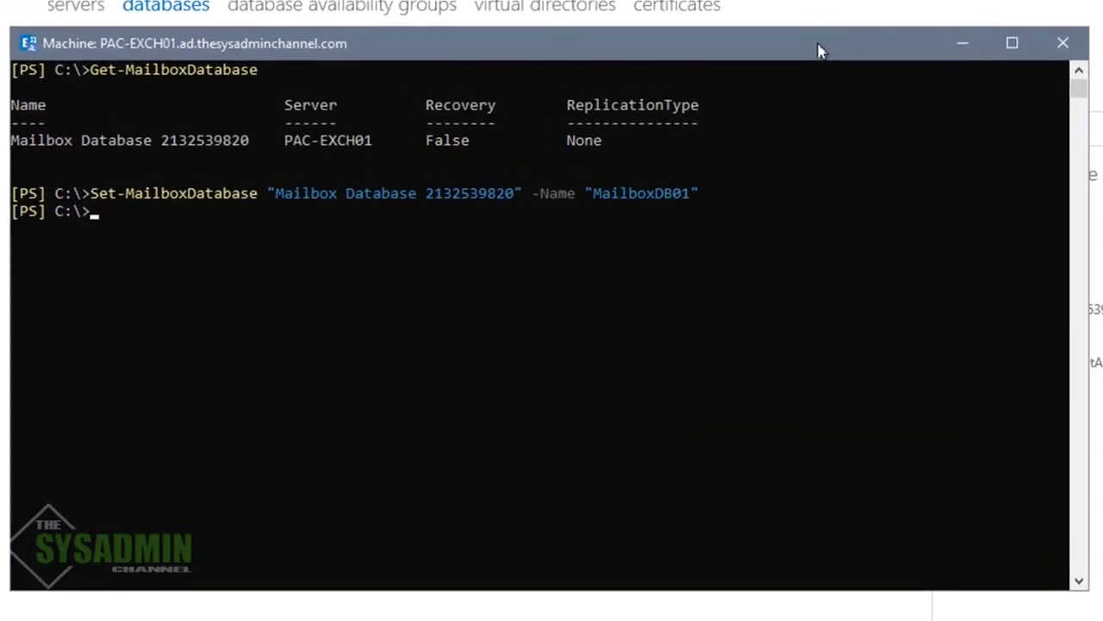
Run Move-DatabasePath moving MailboxDB01's EDB and Logs to E:\ExchangeDB\PAC-EXCH01, accepting both prompts
text(move-daa)
key(BackSpace)
text(tabase)
key(Tab)
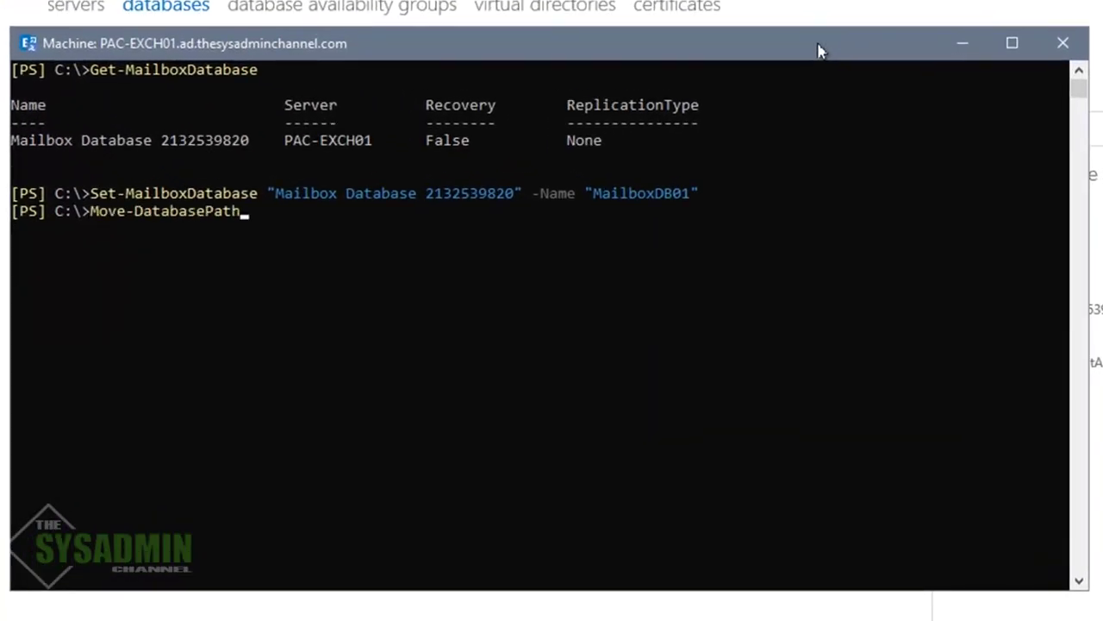
text(MailboxDB01 -EdbFilePath E:\ExchangeDB\PAC-EXCH01\MailboxDB01.edb -LogFolderPath E:\ExchangeDB\PAC-EXCH01\Logs)
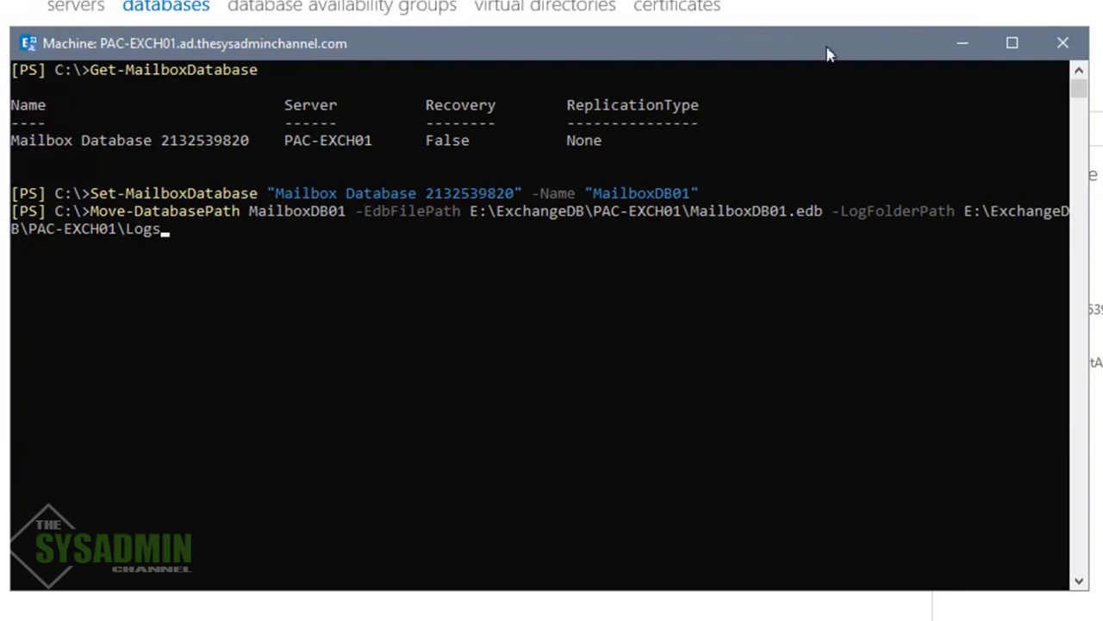
key(Return)
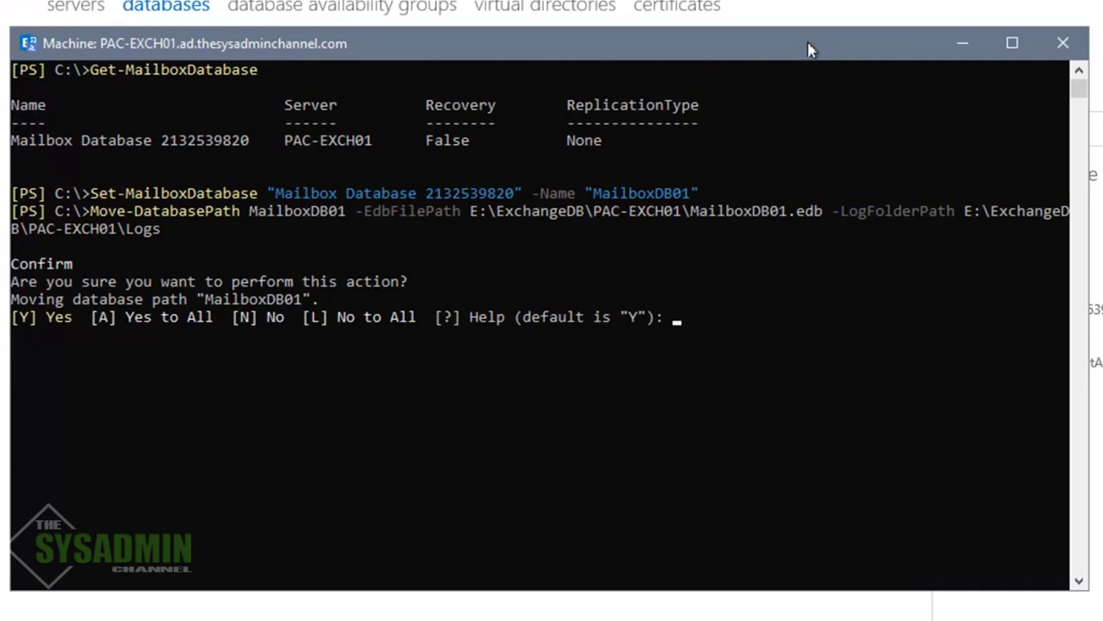
key(Return)
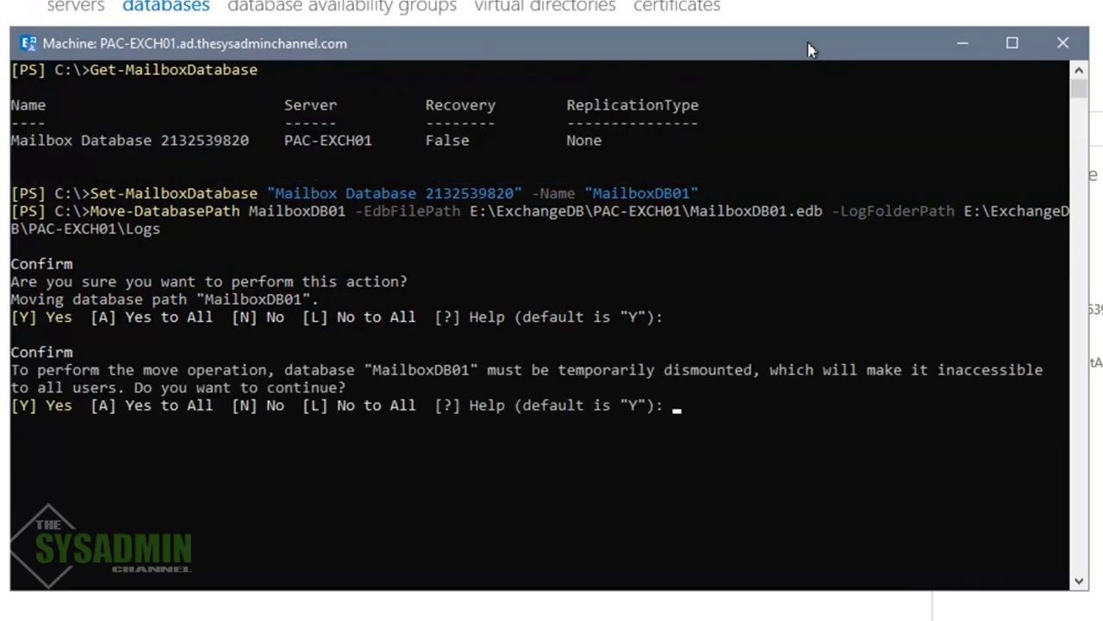
key(Return)
key(Return)
key(Return)
Run Get-MailboxDatabase to confirm the database is now named MailboxDB01
text(get-)
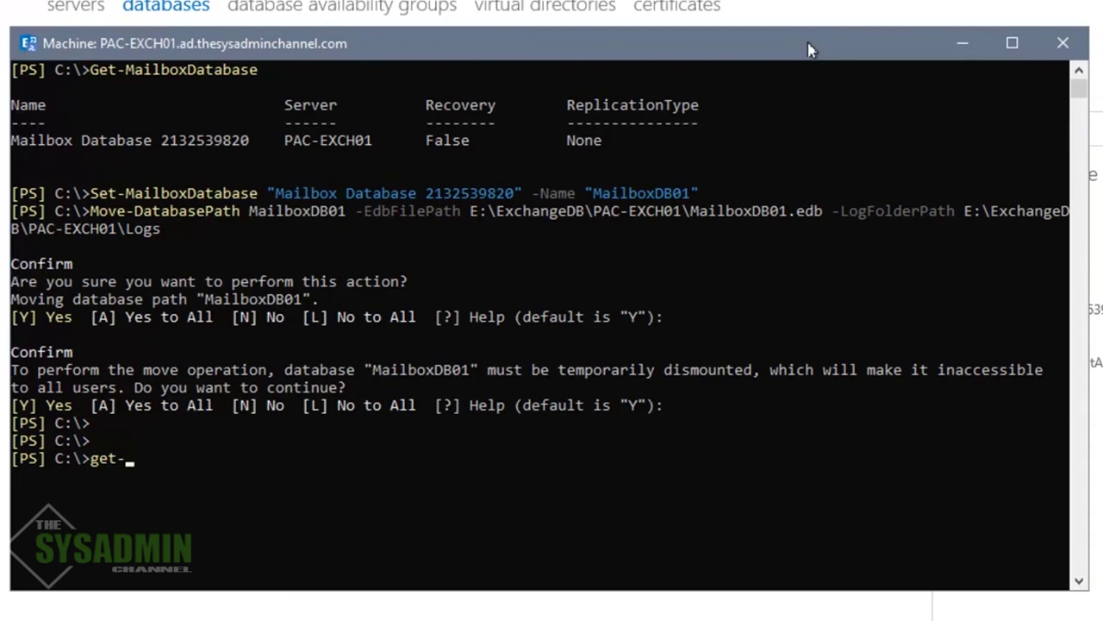
text(maliboxda)
key(Tab)
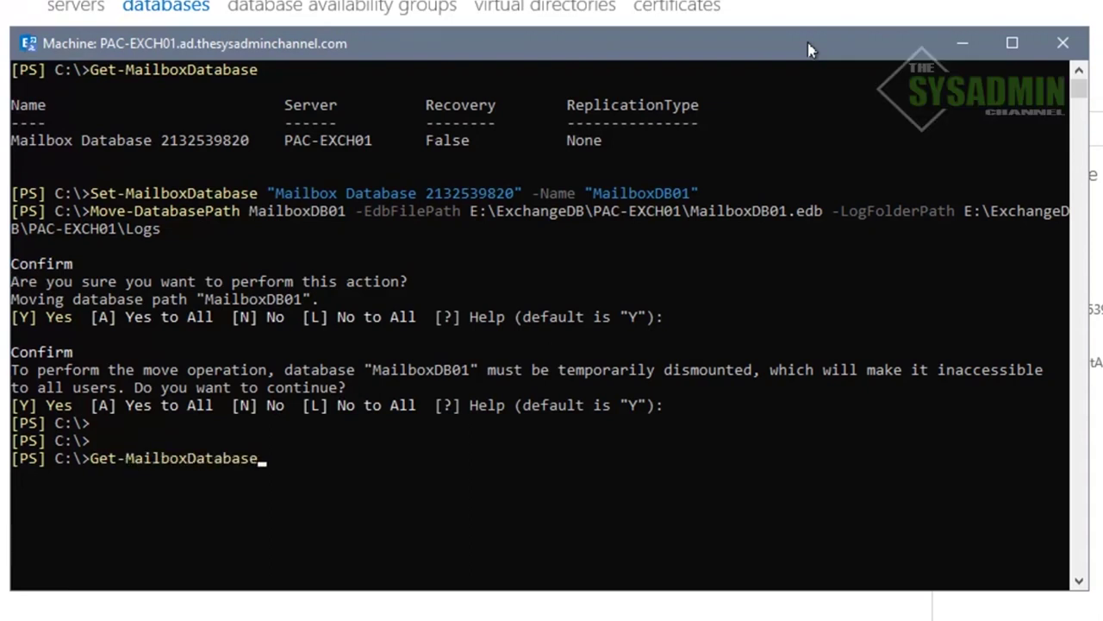
key(Return)
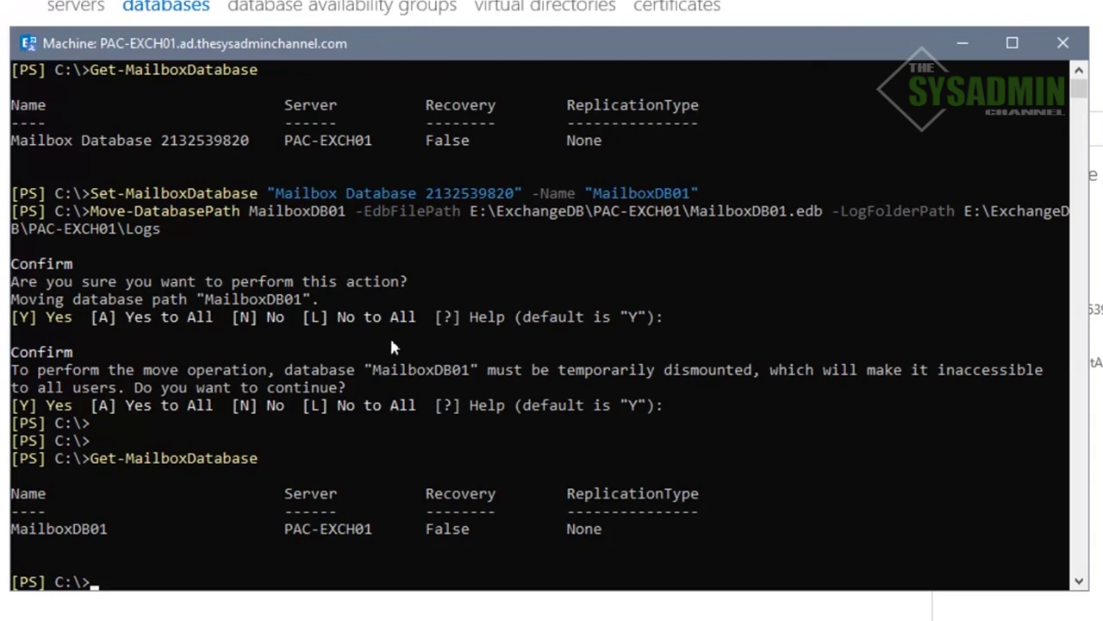
Confirm the EDB and log paths are under E:\ExchangeDB\PAC-EXCH01, then close Explorer and minimize the shell
key(Up)
text(| fl Name,EdbFilePath,LogFolderPath)
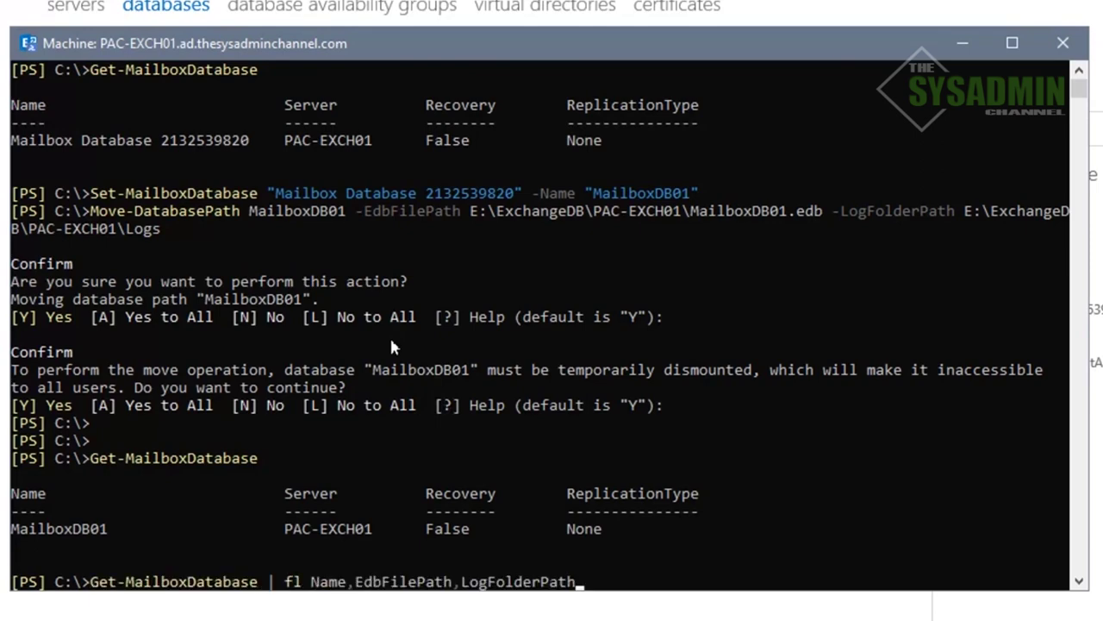
key(Return)
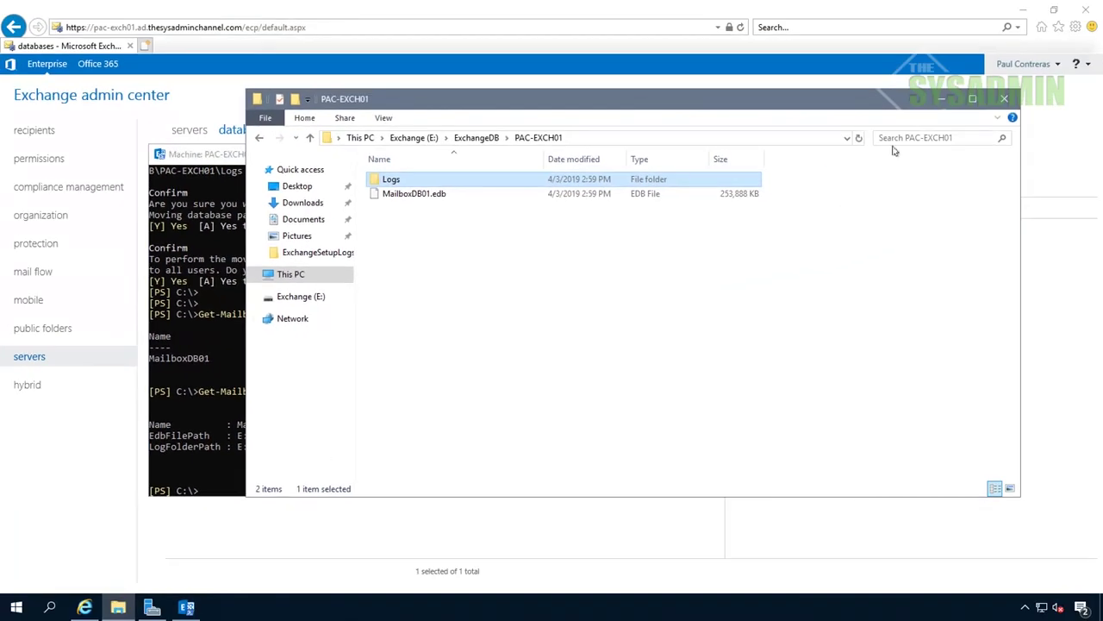
click(1005, 98)
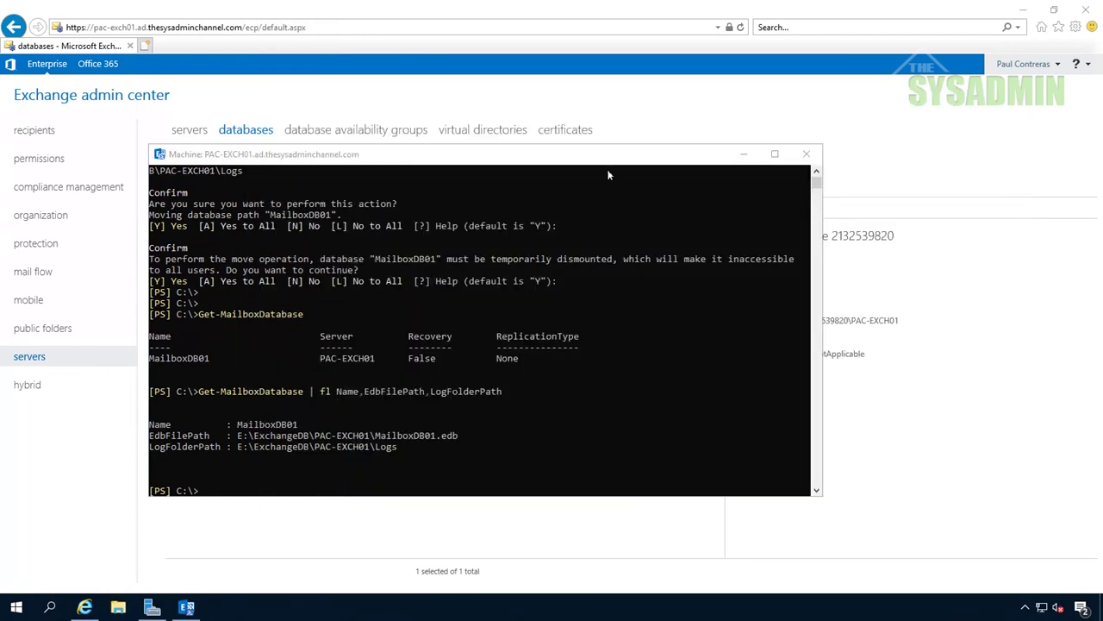
click(742, 153)
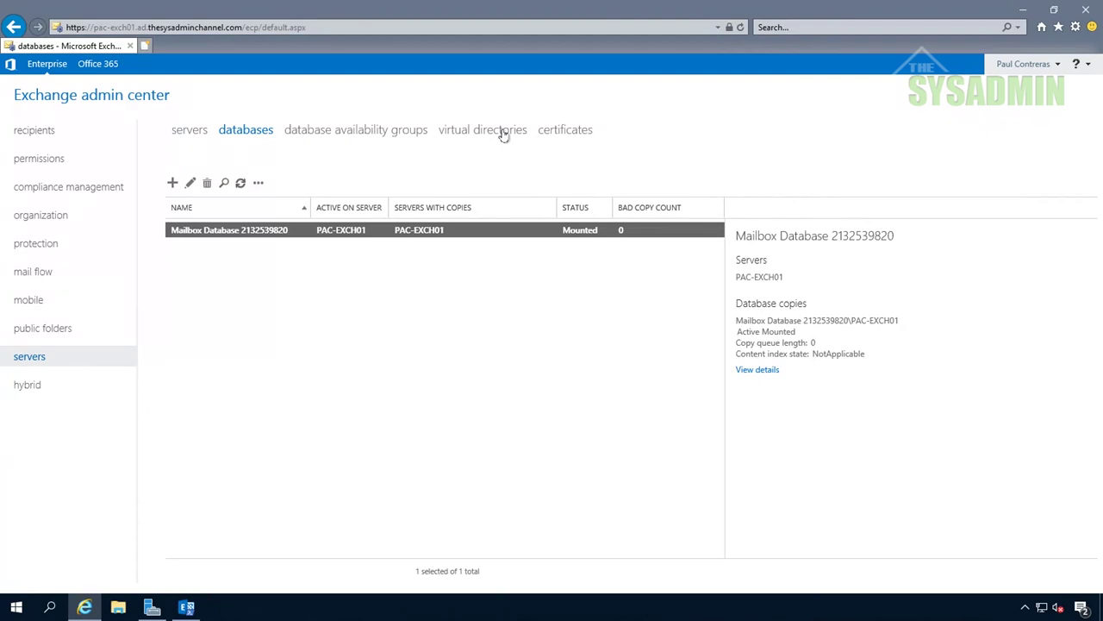
Refresh the databases list to show MailboxDB01 on PAC-EXCH01, then view the eight virtual directories
click(239, 184)
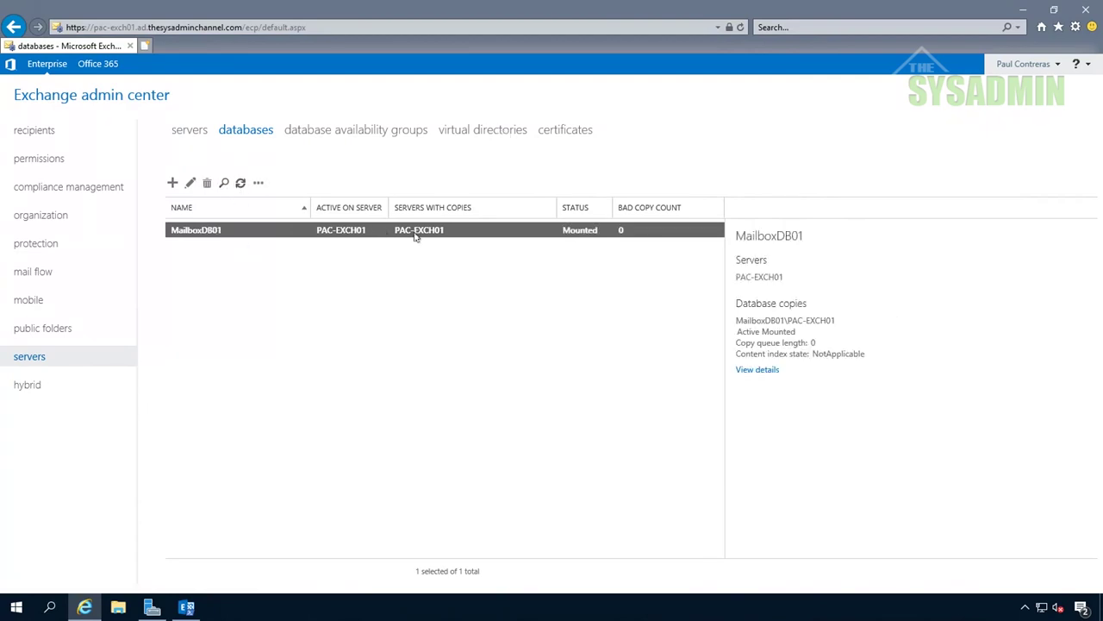
click(488, 131)
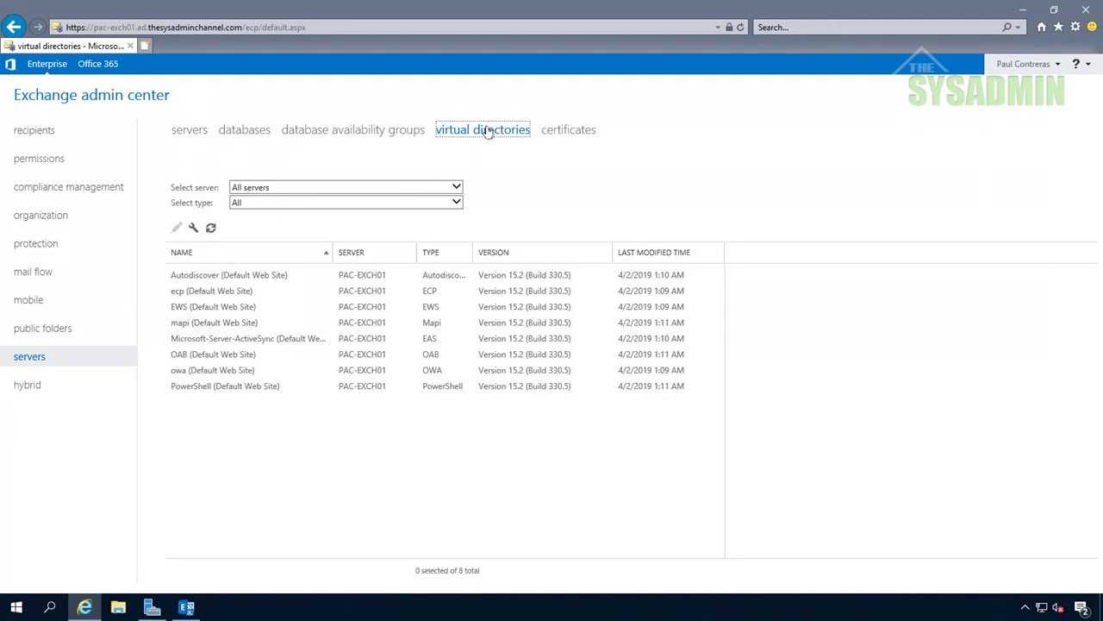
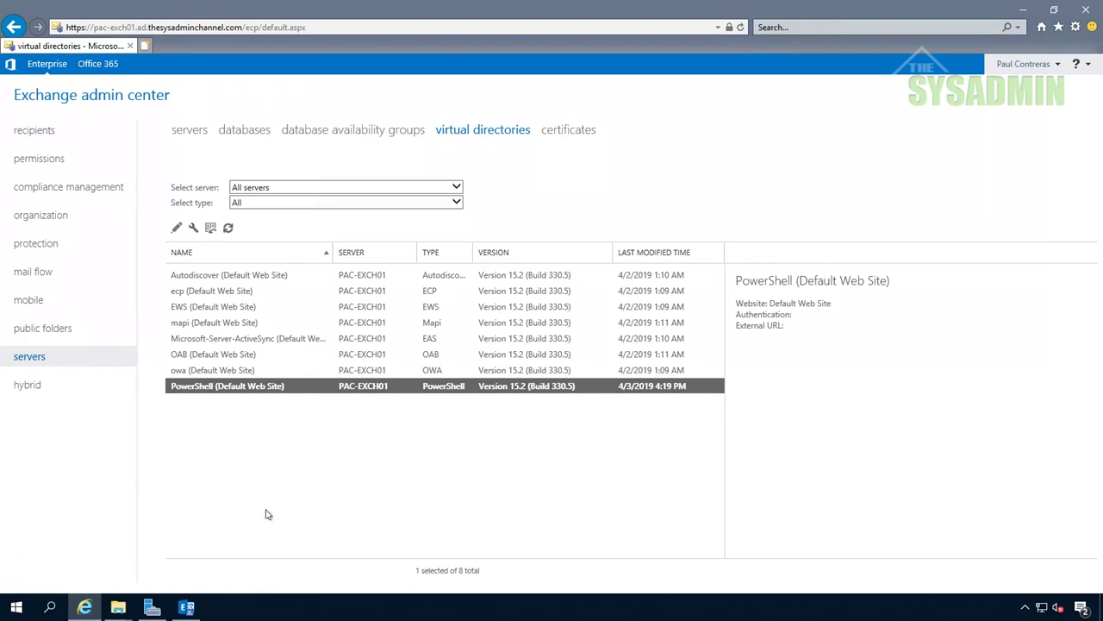
Show the open File Explorer windows from the taskbar
click(118, 608)
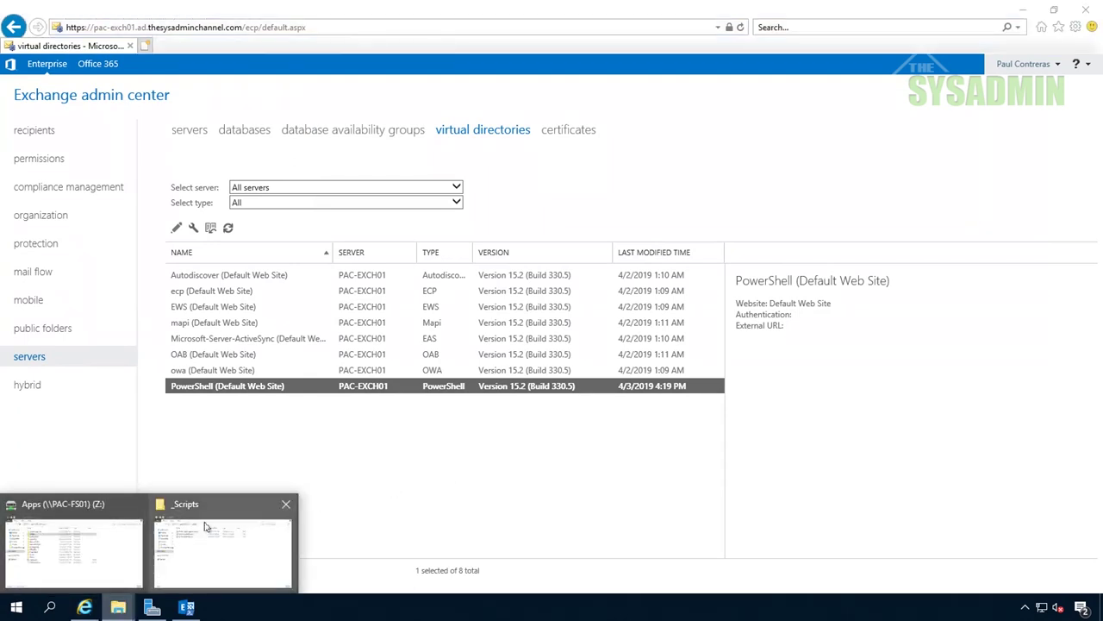
Read through Get-ExchangeURLS.ps1 from the C:\_Scripts folder, then close it
click(211, 528)
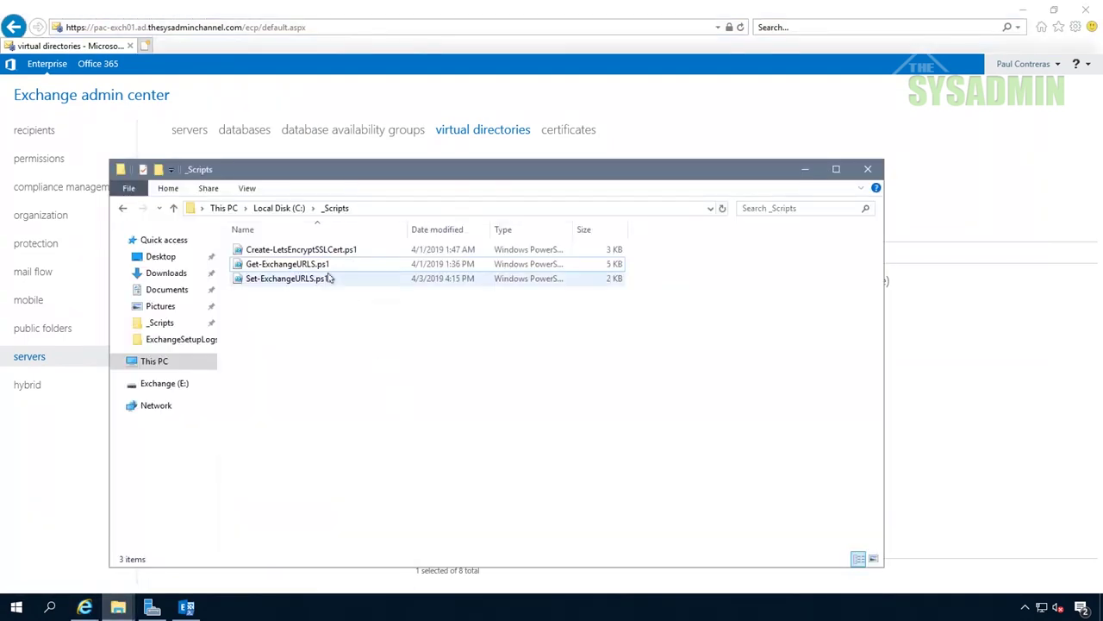
double_click(321, 266)
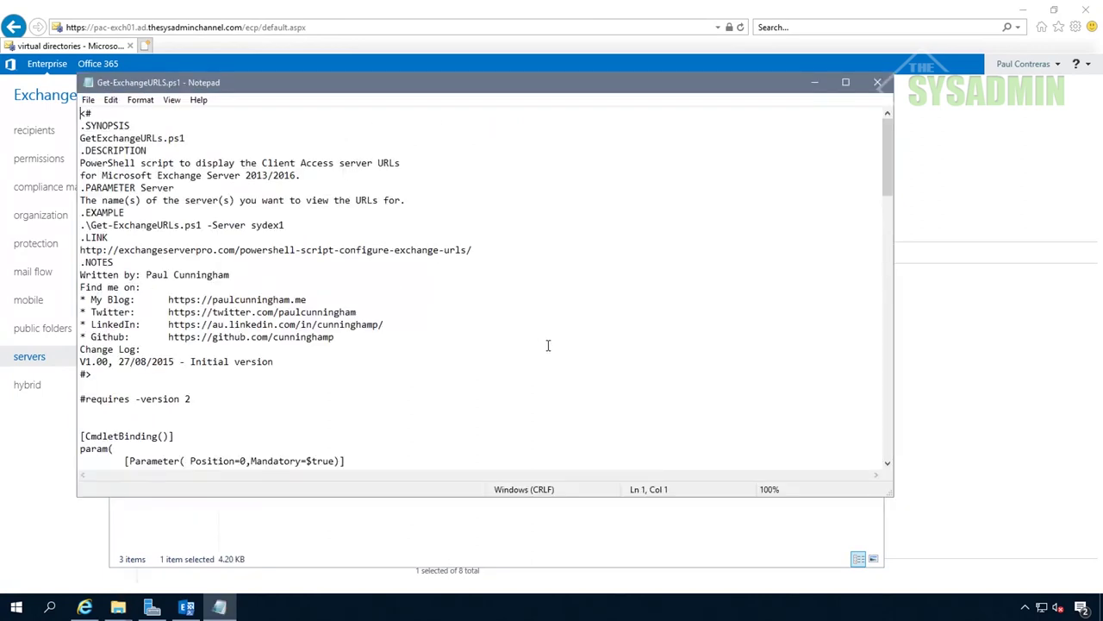
scroll(215, 179, down, 1)
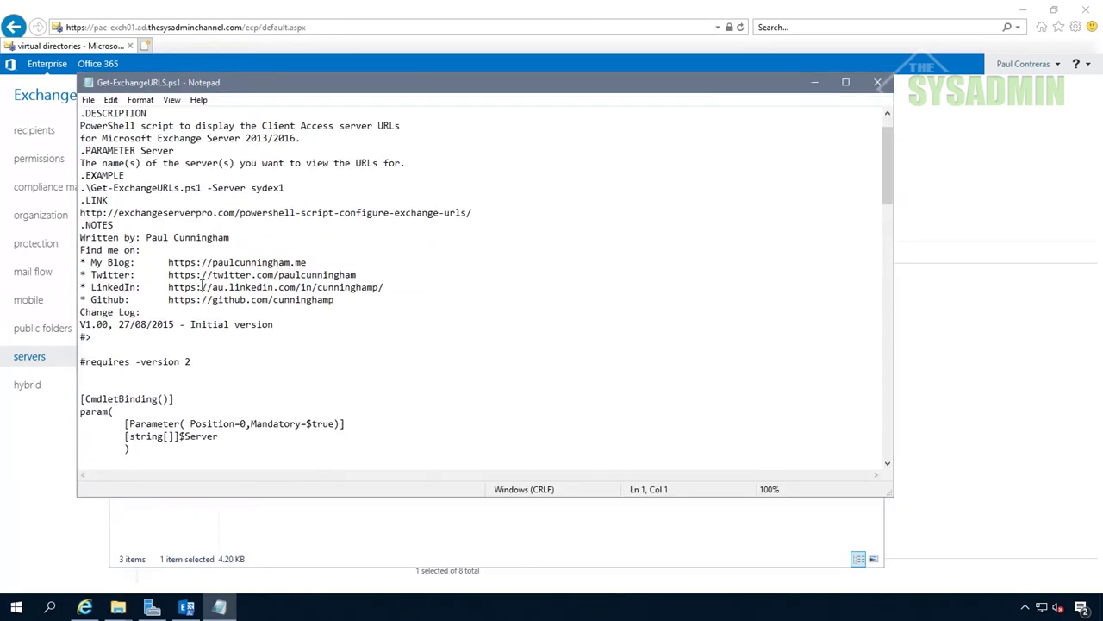
click(877, 83)
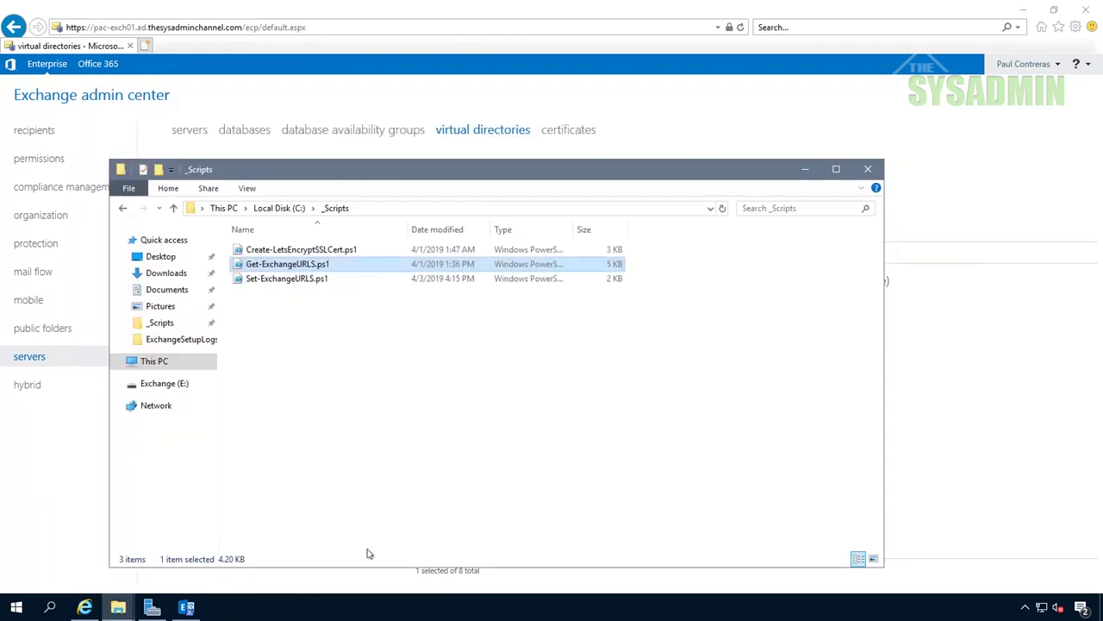
From C:\_Scripts, clear the console and run .\Get-ExchangeURLS.ps1 -Server pac-exch01
click(193, 610)
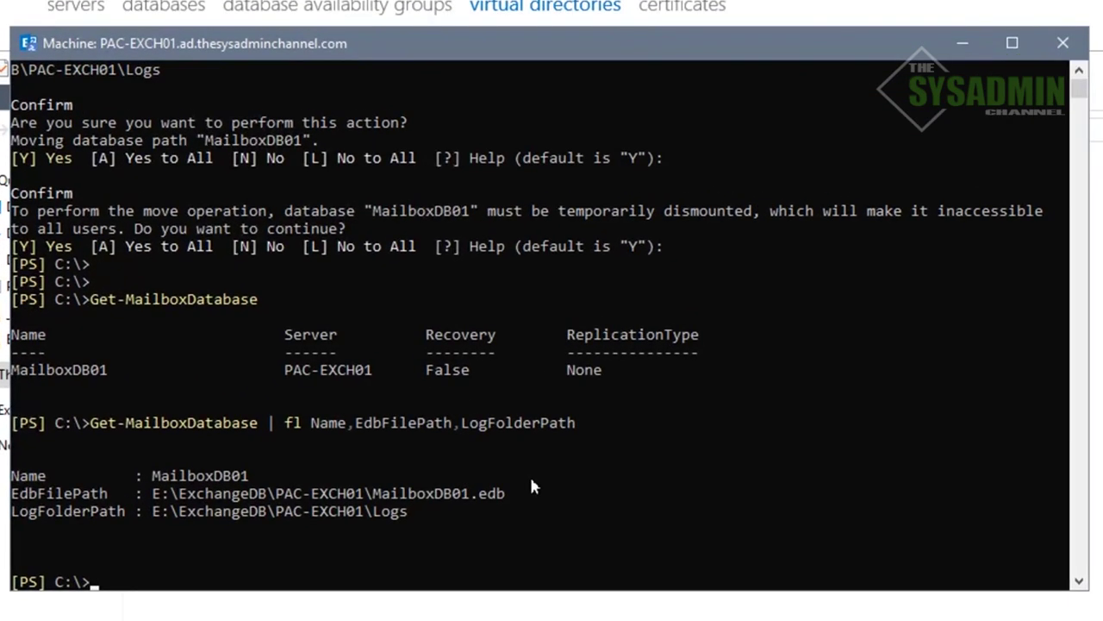
text(cd c:\_sc)
key(Tab)
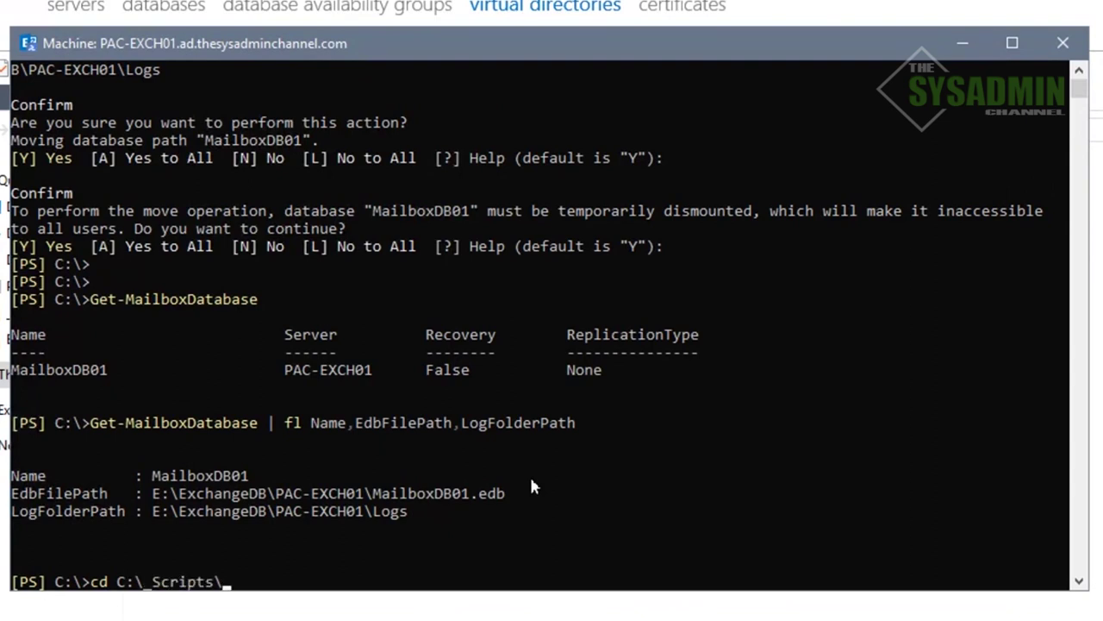
key(Return)
text(cls)
key(Return)
text(get-exch)
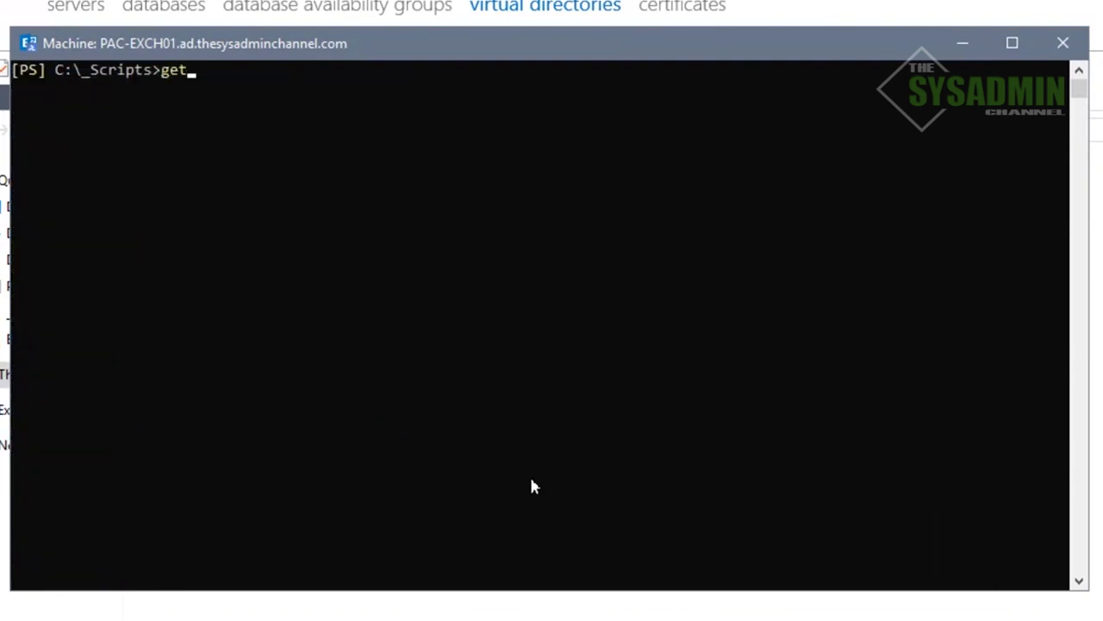
key(Tab)
text(-Server pac-exch01)
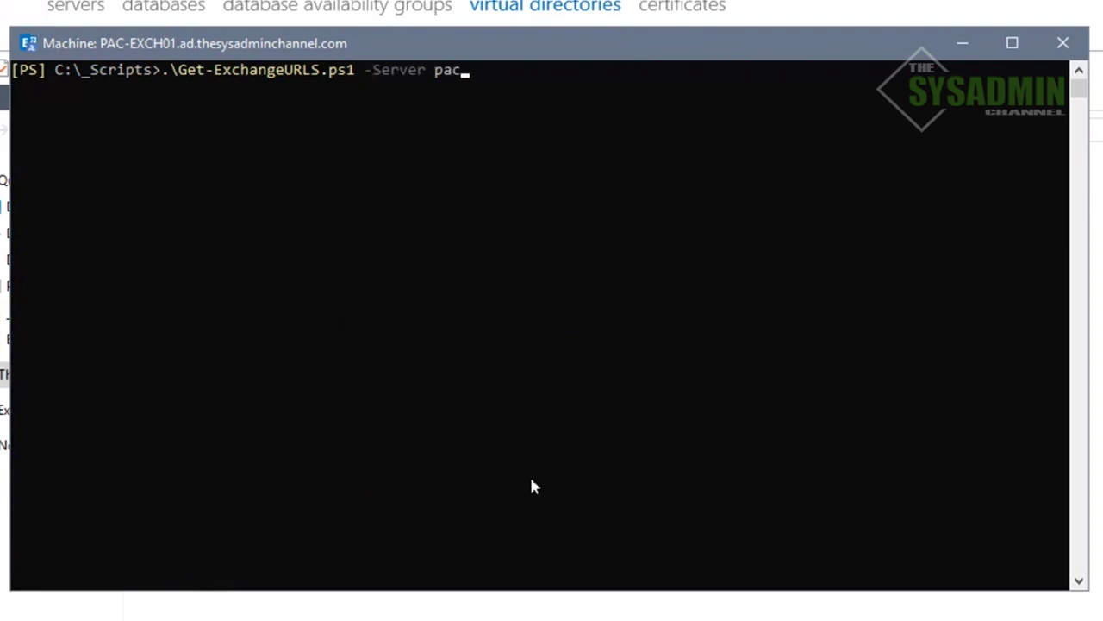
key(Return)
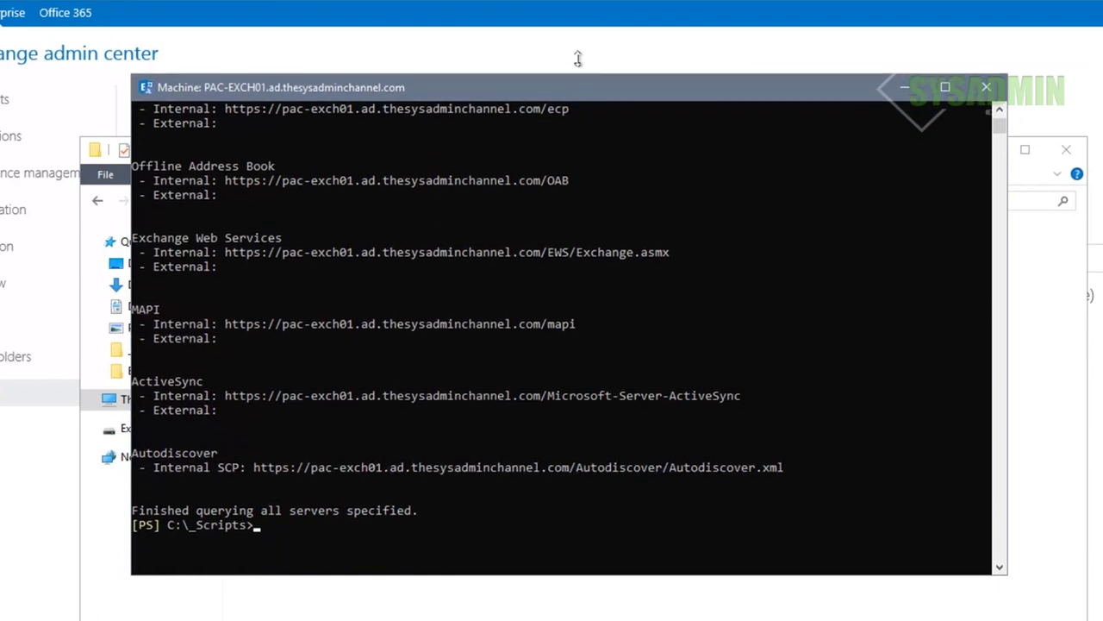
Enlarge the console and scroll through the listed internal URLs still on pac-exch01.ad.thesysadminchannel.com
drag(578, 58, 578, 15)
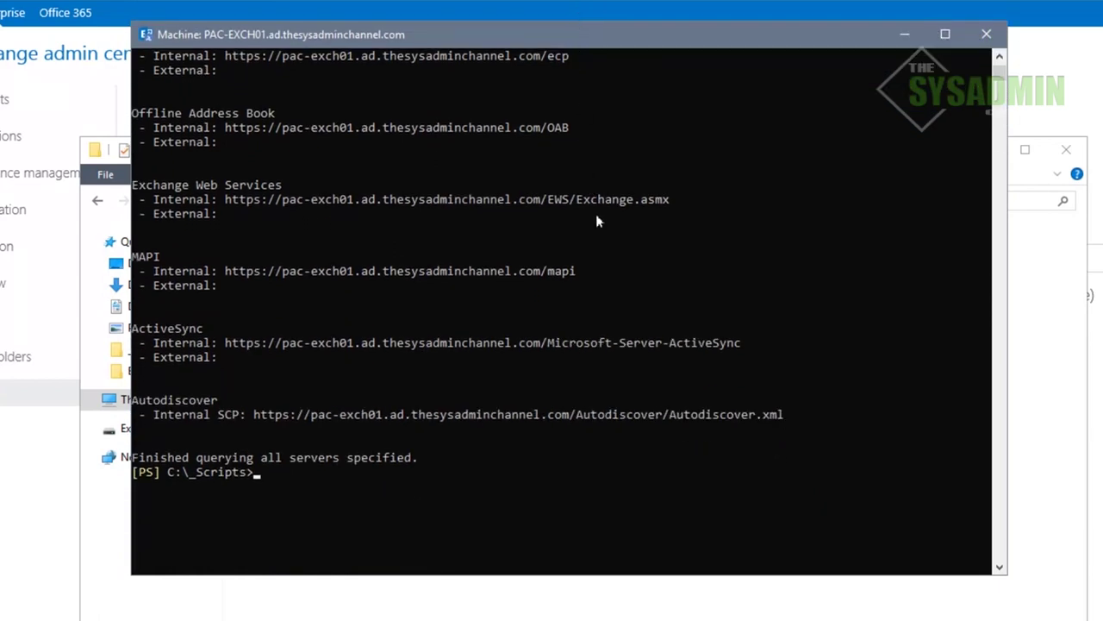
scroll(622, 324, up, 3)
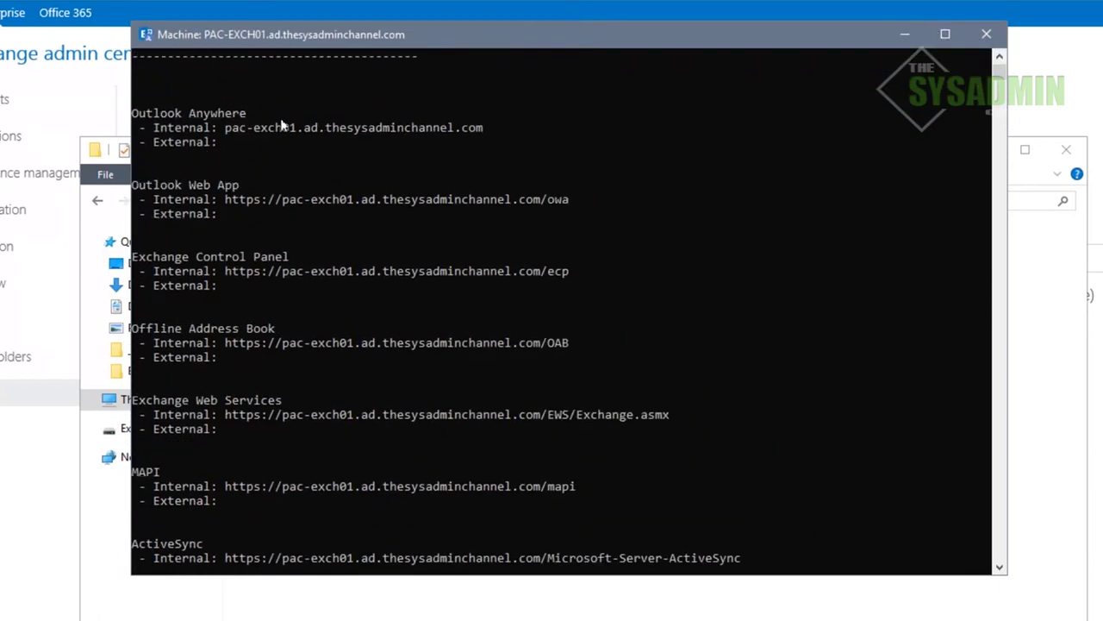
scroll(411, 288, down, 2)
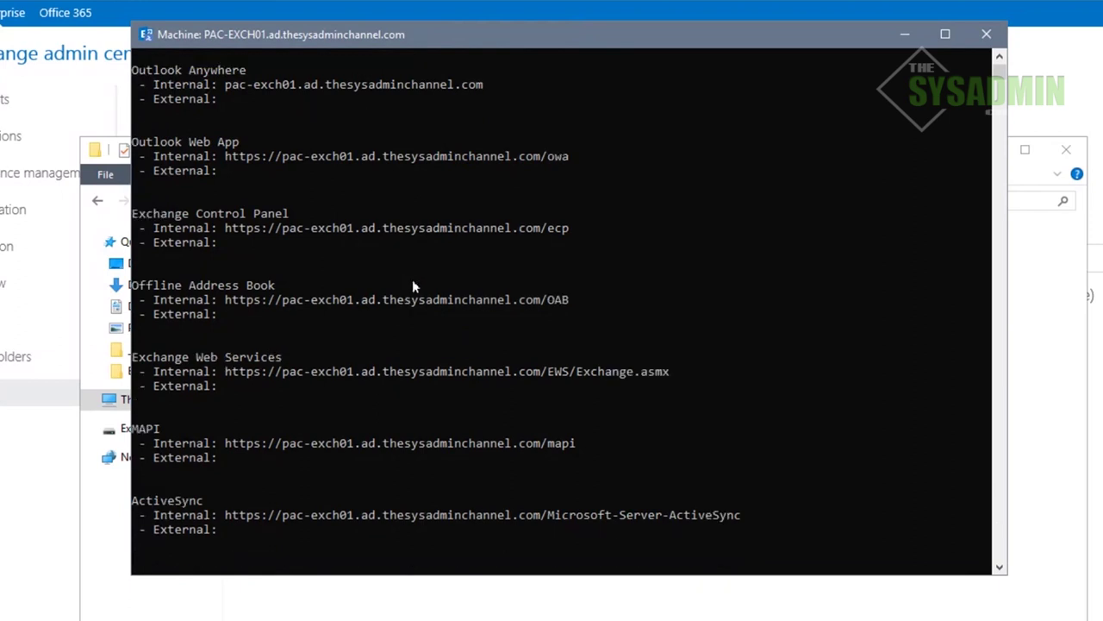
scroll(462, 371, down, 2)
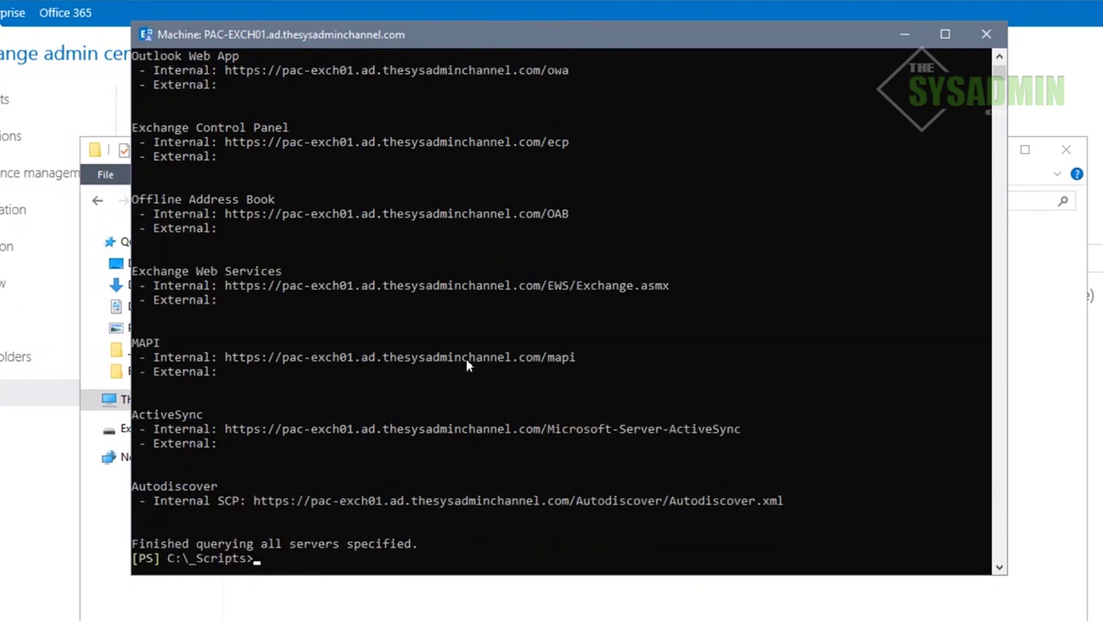
scroll(466, 337, down, 1)
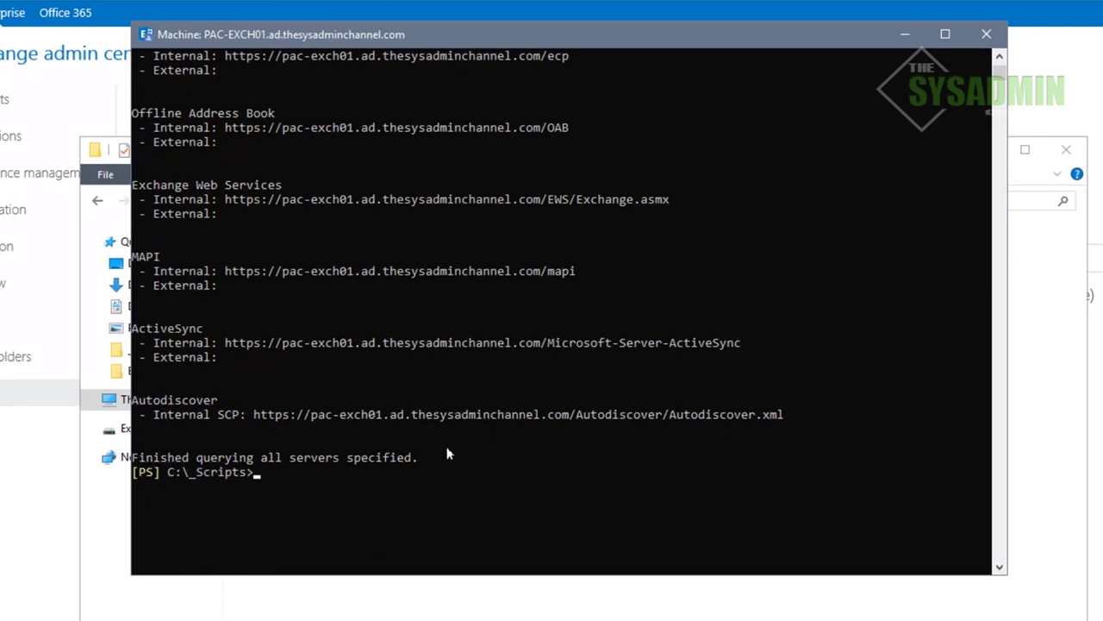
drag(585, 46, 585, 69)
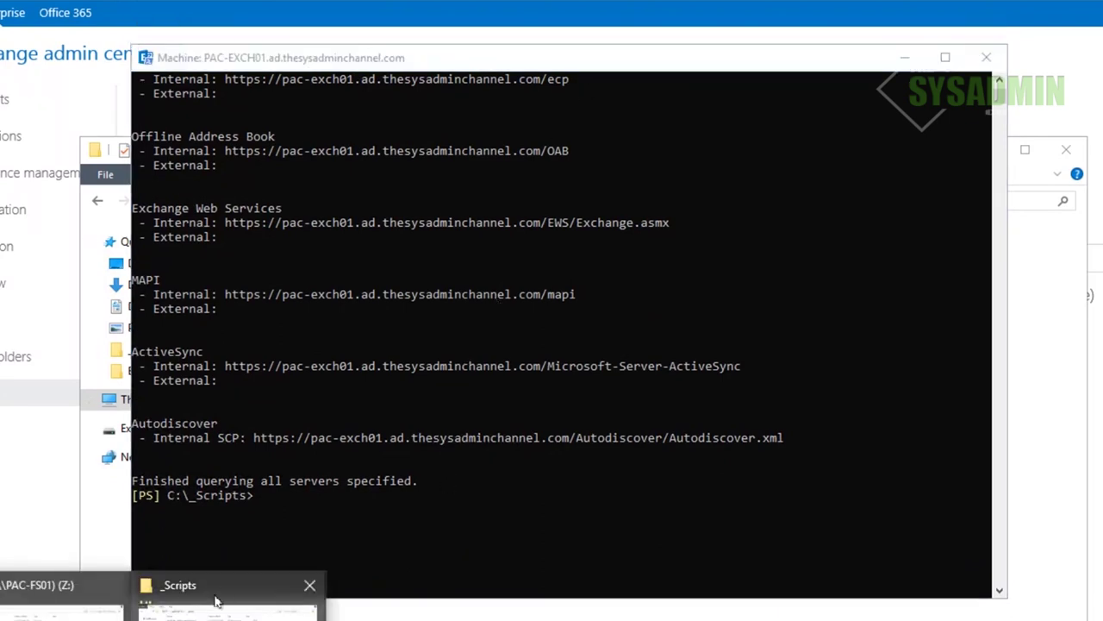
click(216, 586)
Edit Set-ExchangeURLS.ps1 in ISE and copy its server, mail and autodiscover variable lines
right_click(326, 293)
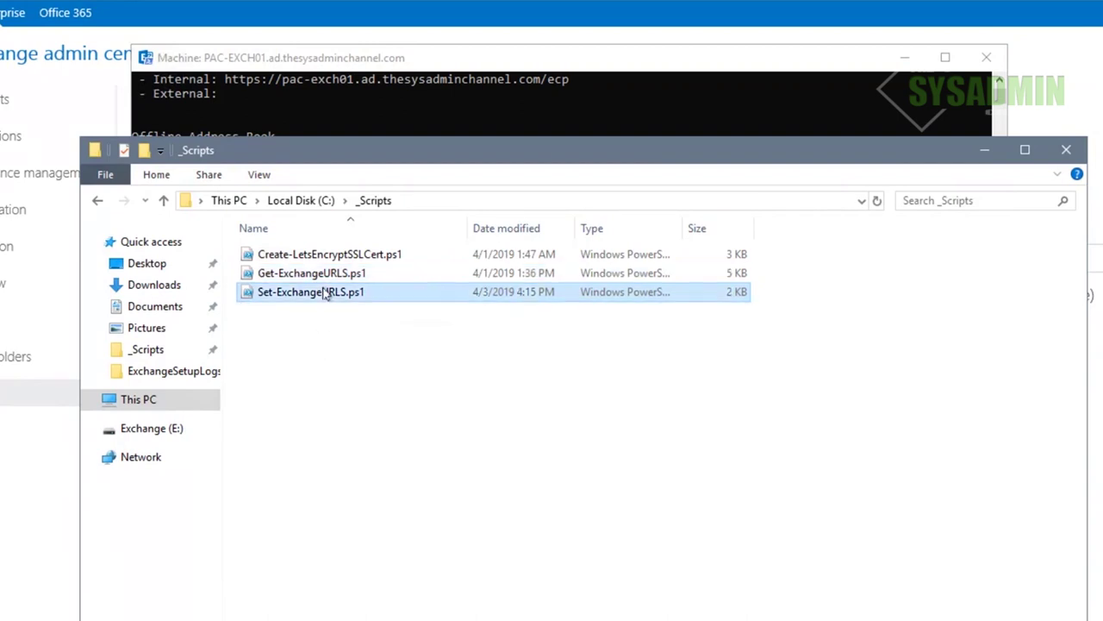
click(364, 341)
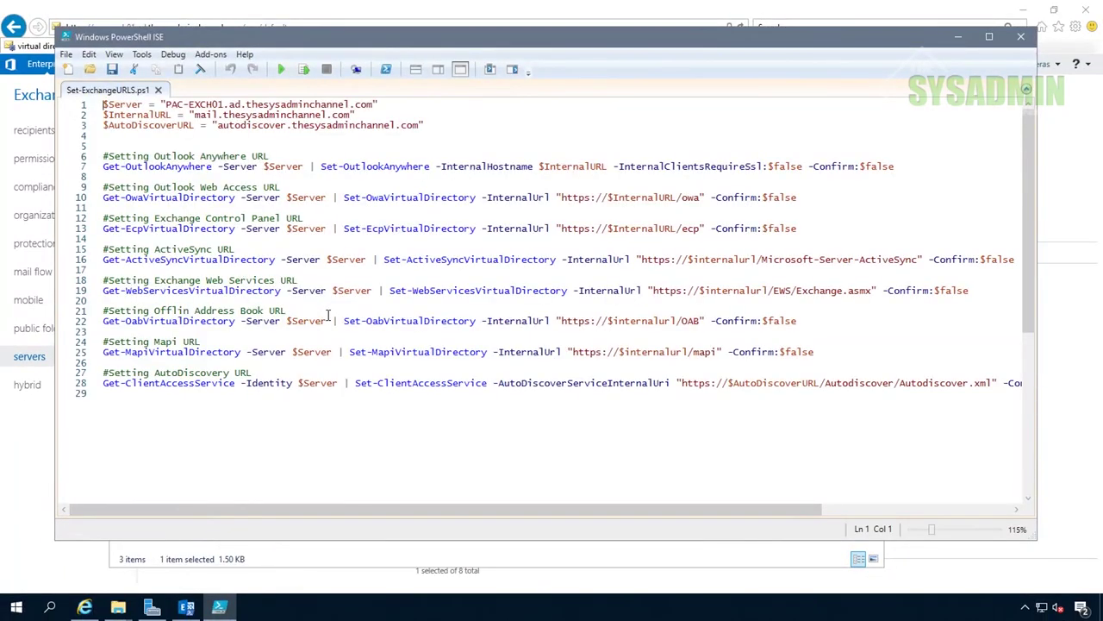
key(shift+Down)
key(shift+Down)
key(shift+Down)
key(ctrl+c)
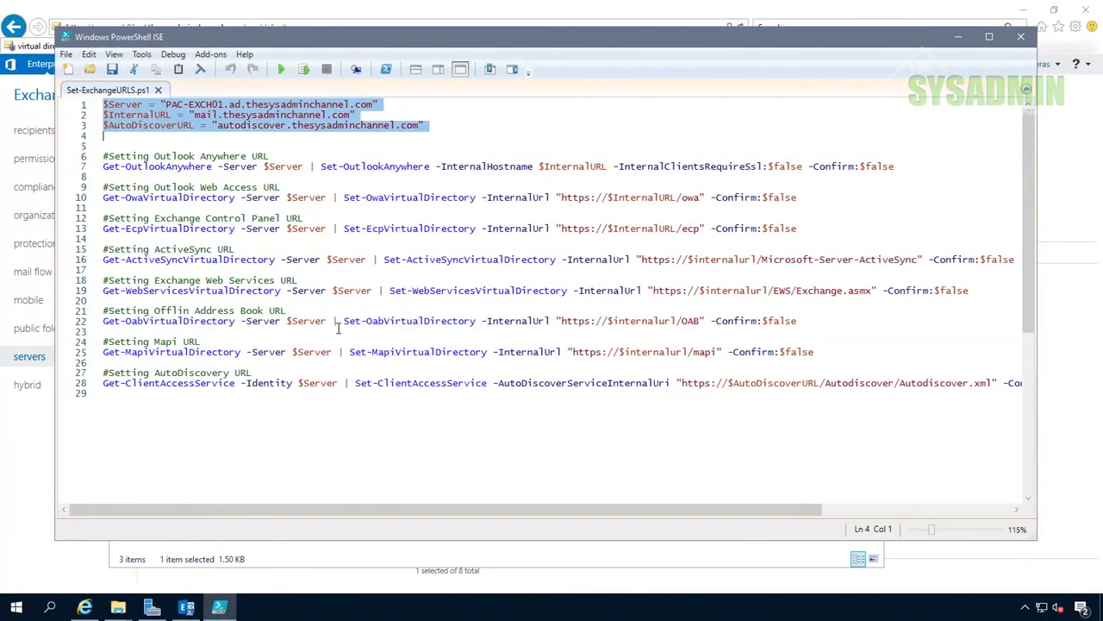
right_click(283, 125)
click(302, 148)
click(297, 140)
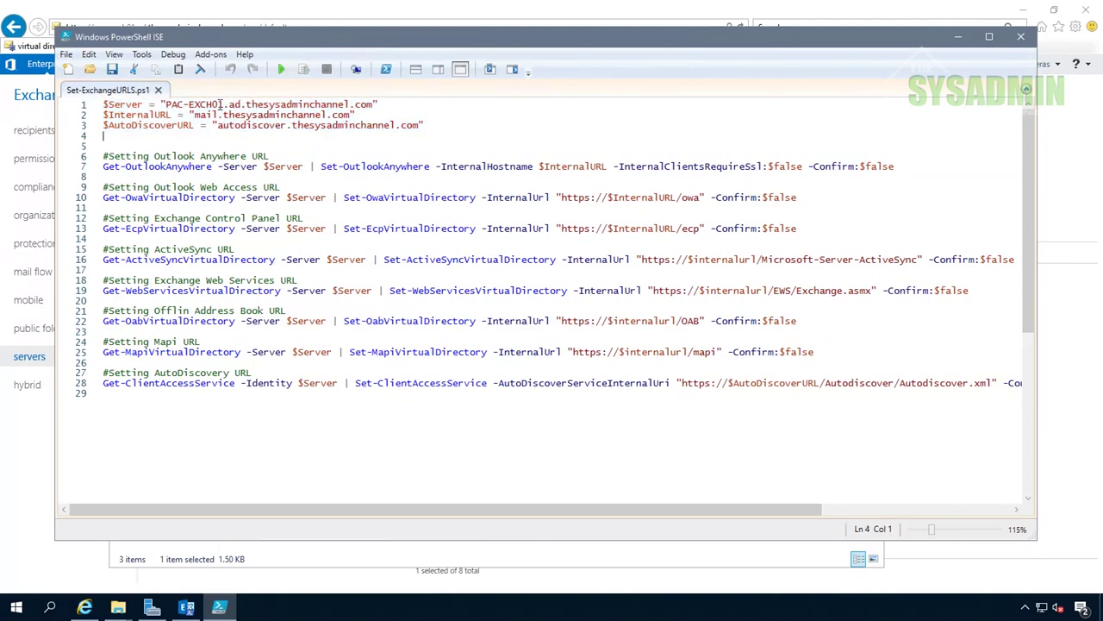
click(186, 607)
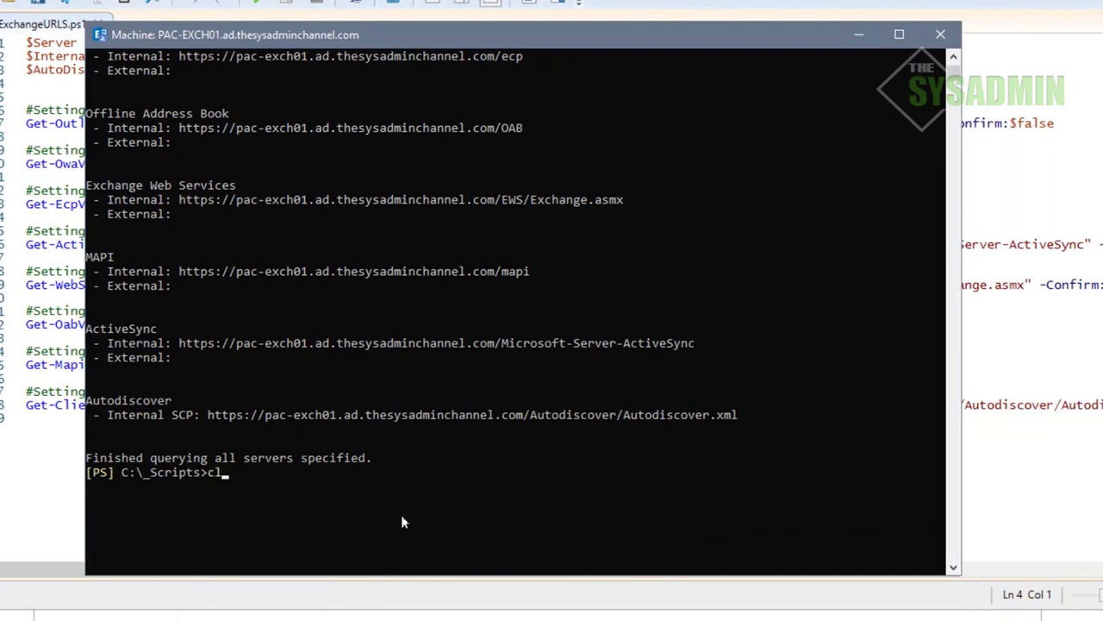
Paste and run the three hostname variable assignments in the Exchange shell
key(Return)
key(Return)
right_click(412, 423)
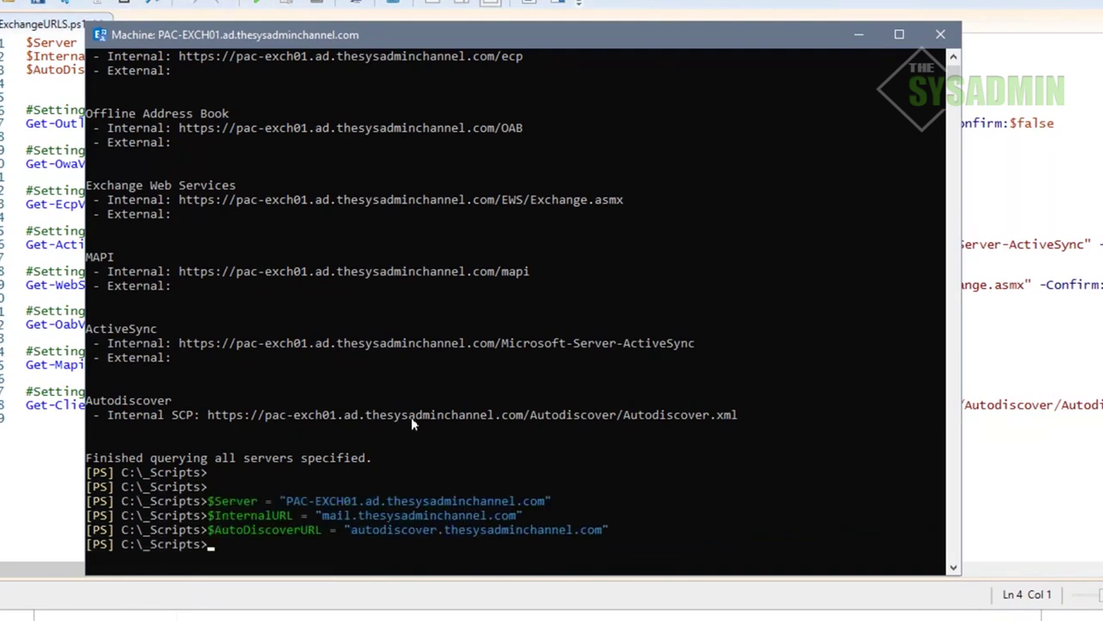
key(Return)
In ISE, copy all the URL-setting commands from line 6 to the end of the script
key(alt+Tab)
key(Down)
key(Down)
key(shift+Down)
key(shift+Down)
key(ctrl+shift+End)
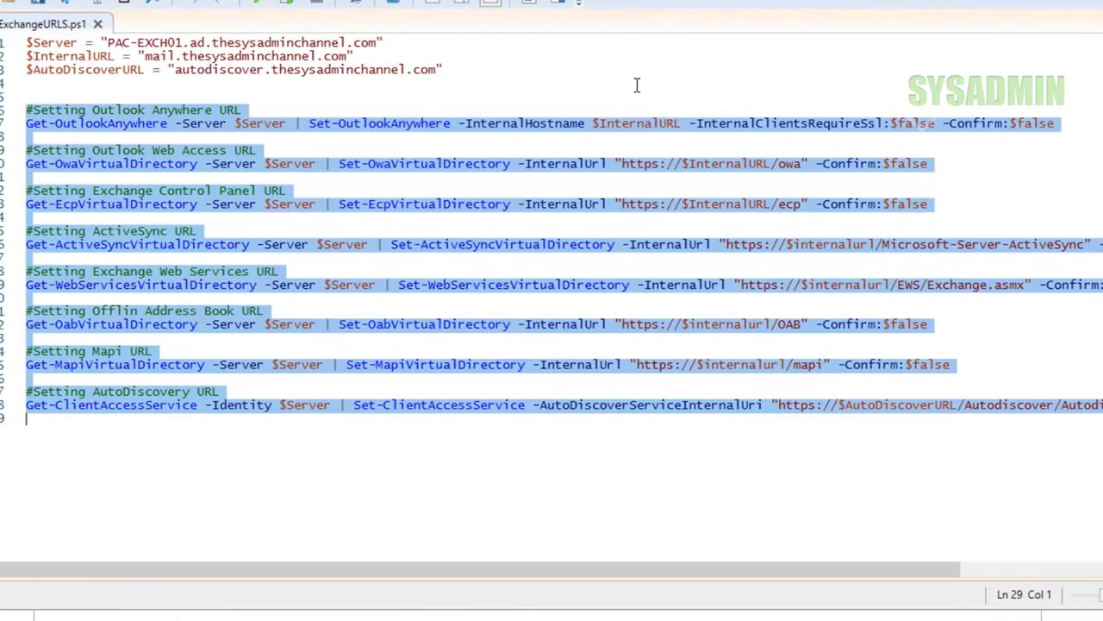
right_click(182, 394)
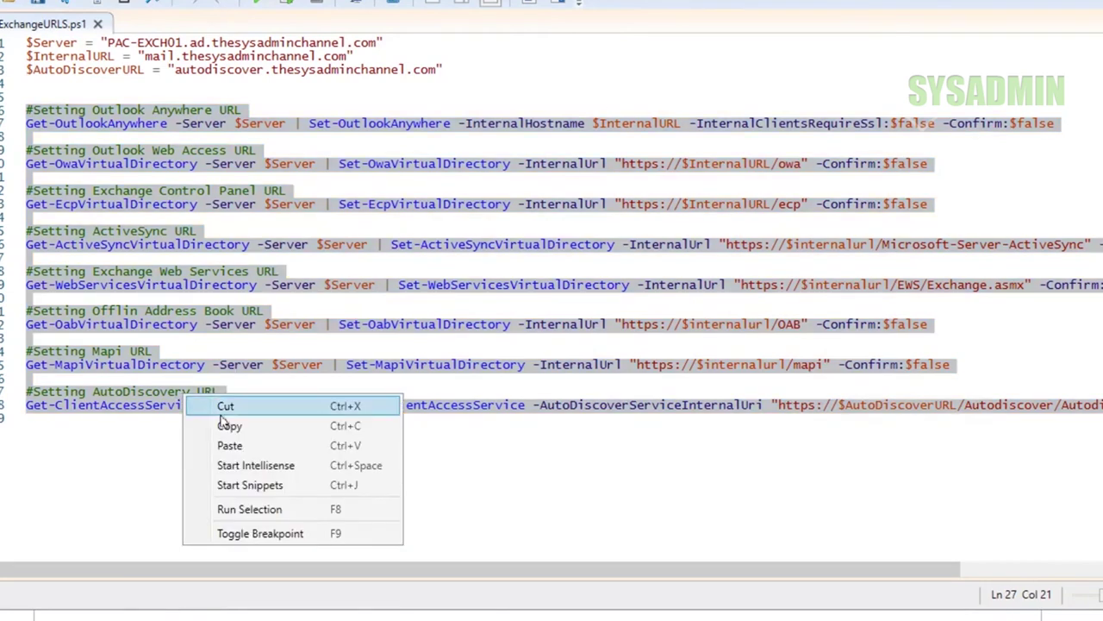
click(230, 425)
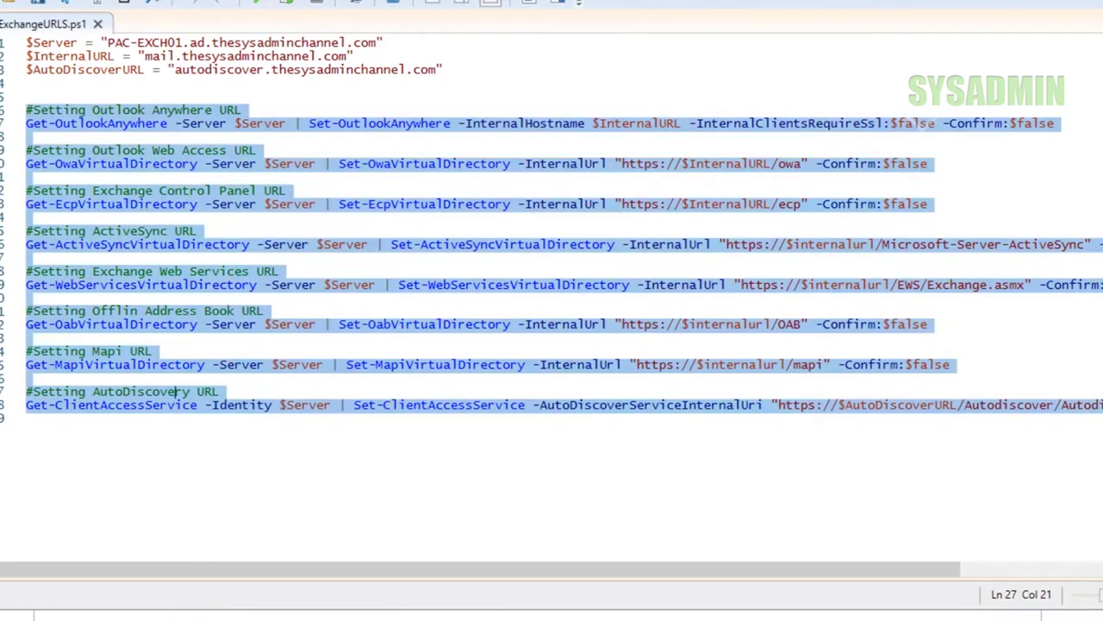
Run the Outlook Anywhere, OWA, ECP, ActiveSync and remaining URL-setting commands in the shell
key(alt+Tab)
key(Return)
key(Return)
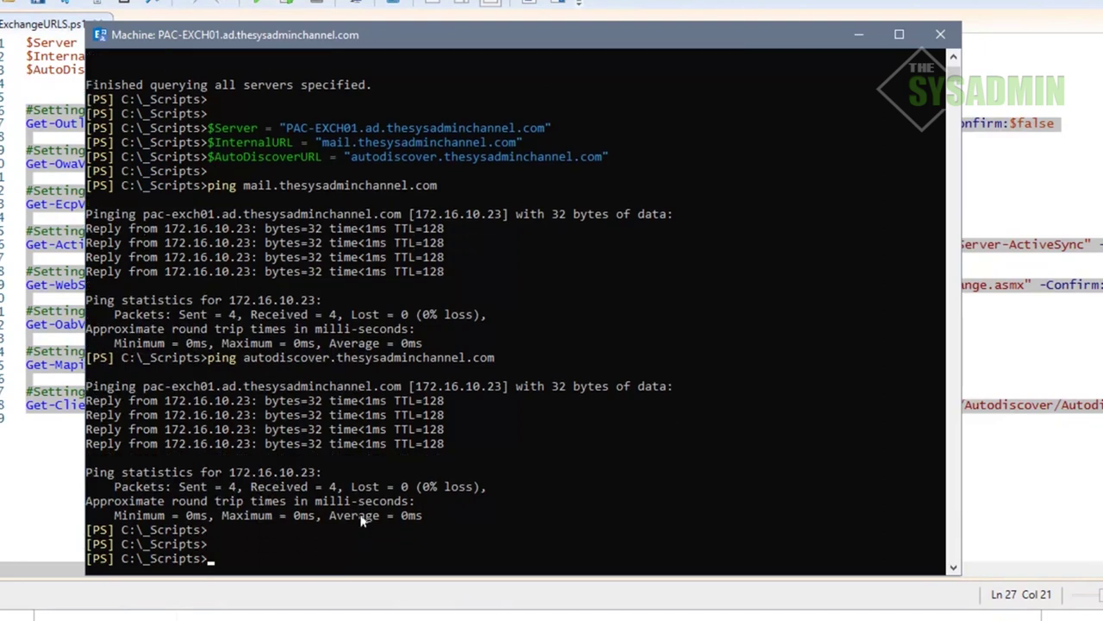
right_click(399, 426)
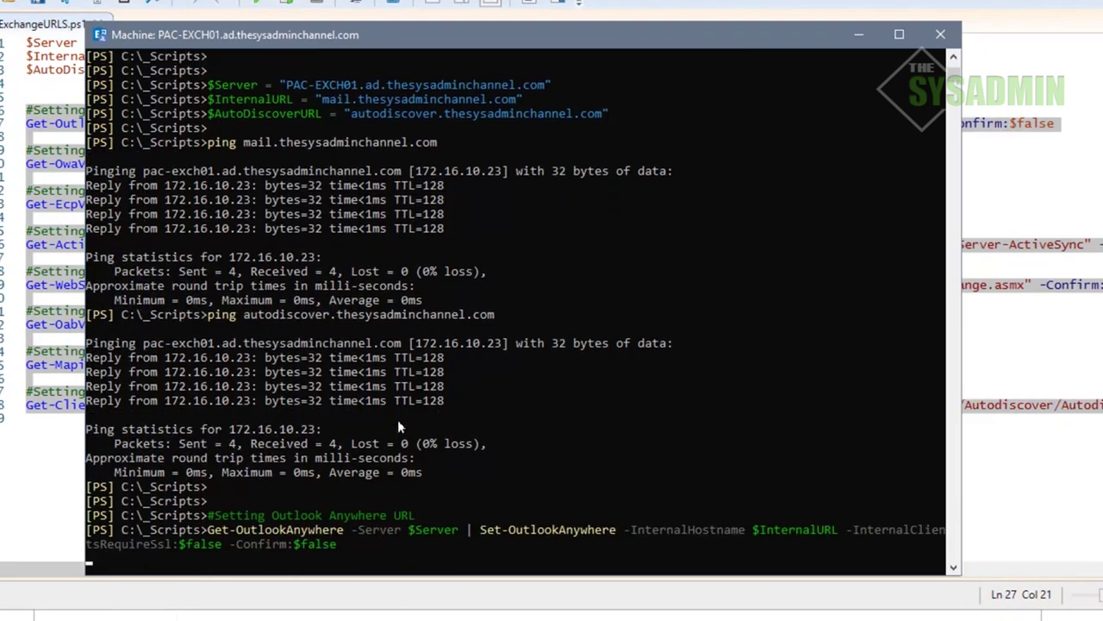
drag(960, 418, 1101, 415)
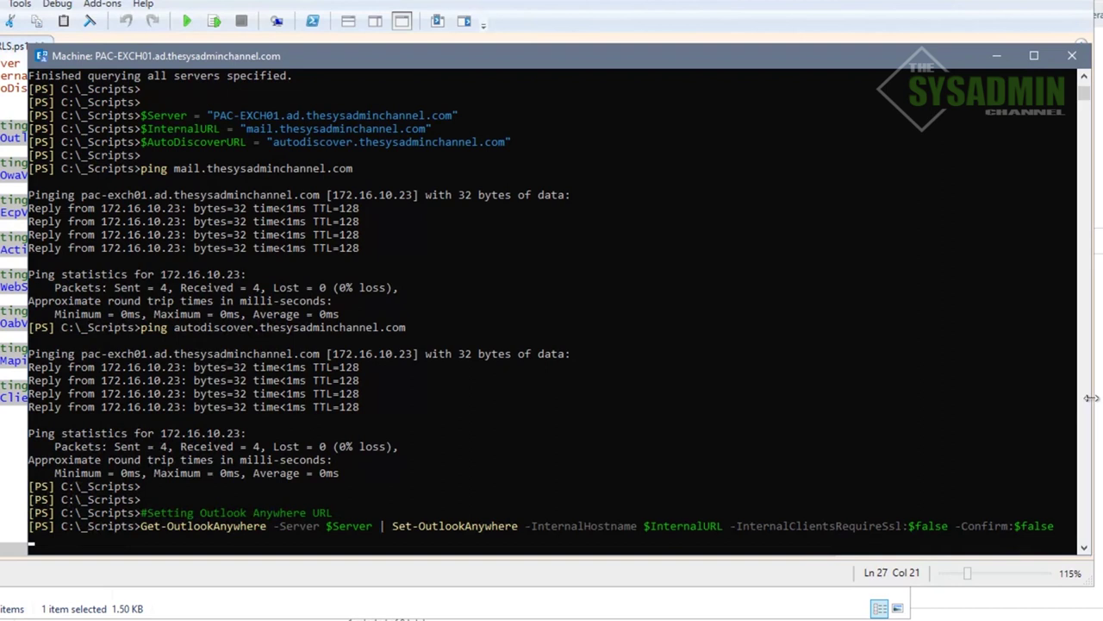
key(ctrl+v)
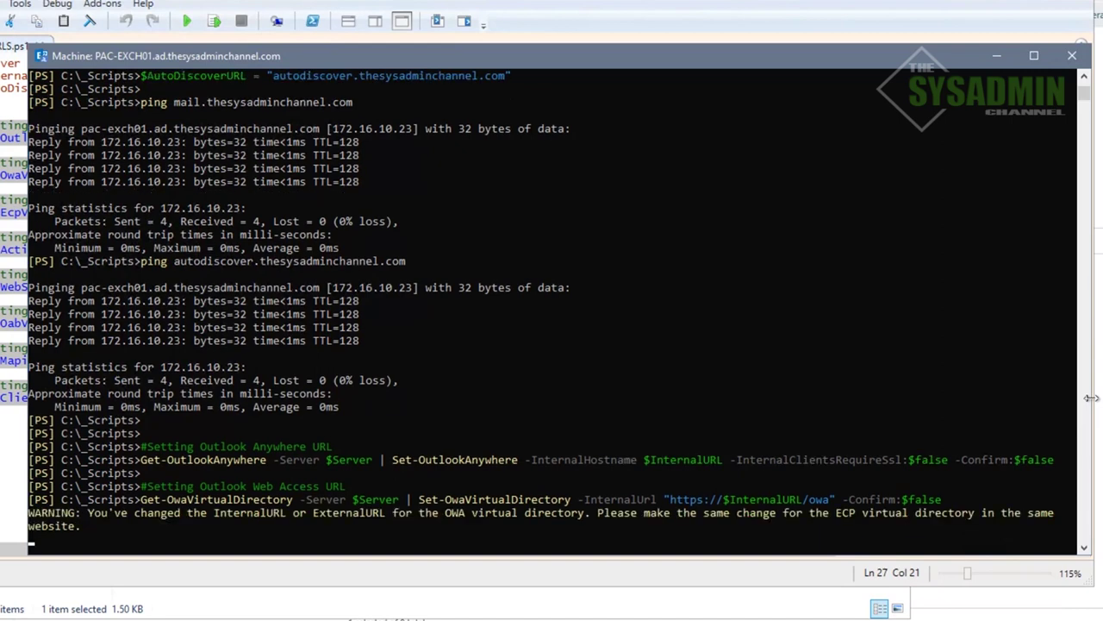
key(ctrl+v)
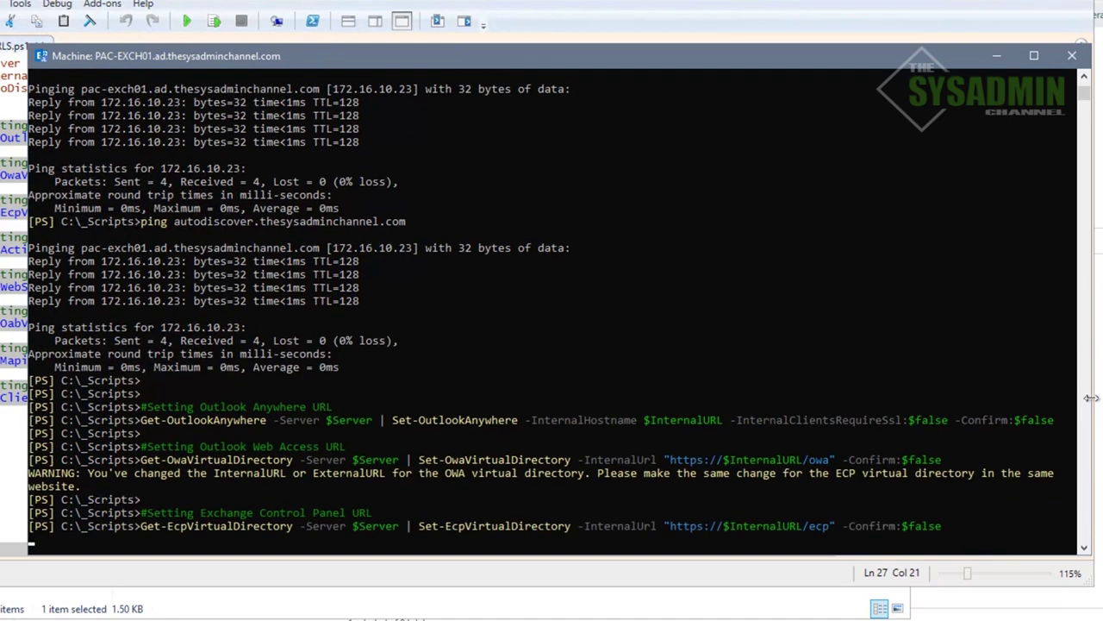
key(ctrl+v)
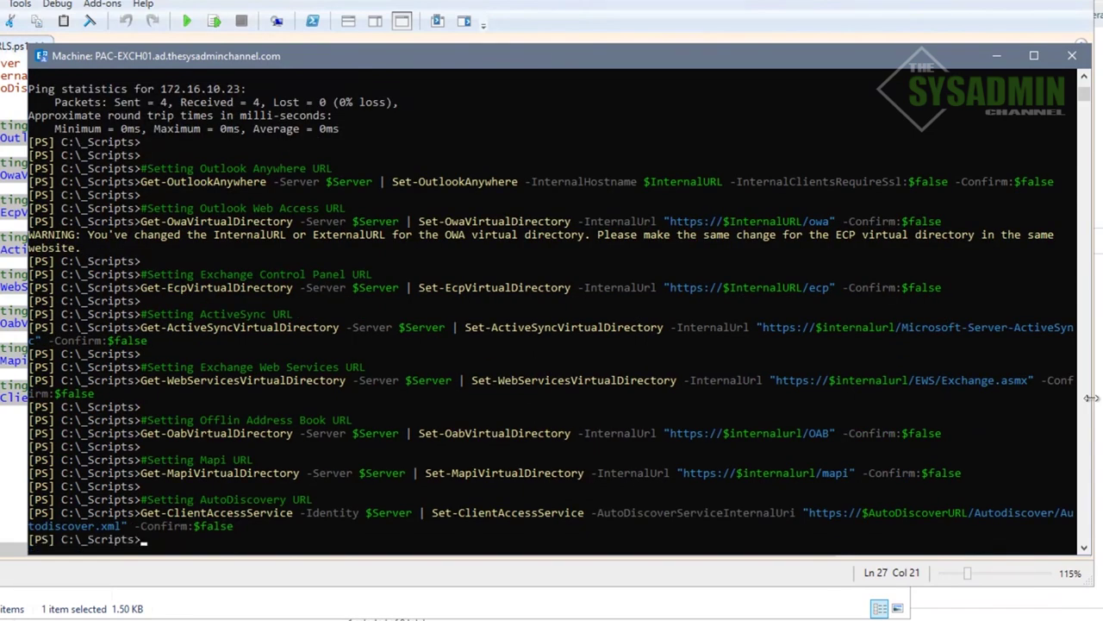
Enter .\Get-ExchangeURLS.ps1 -Server pac-exch01 at a fresh prompt
key(Return)
text(get-exch)
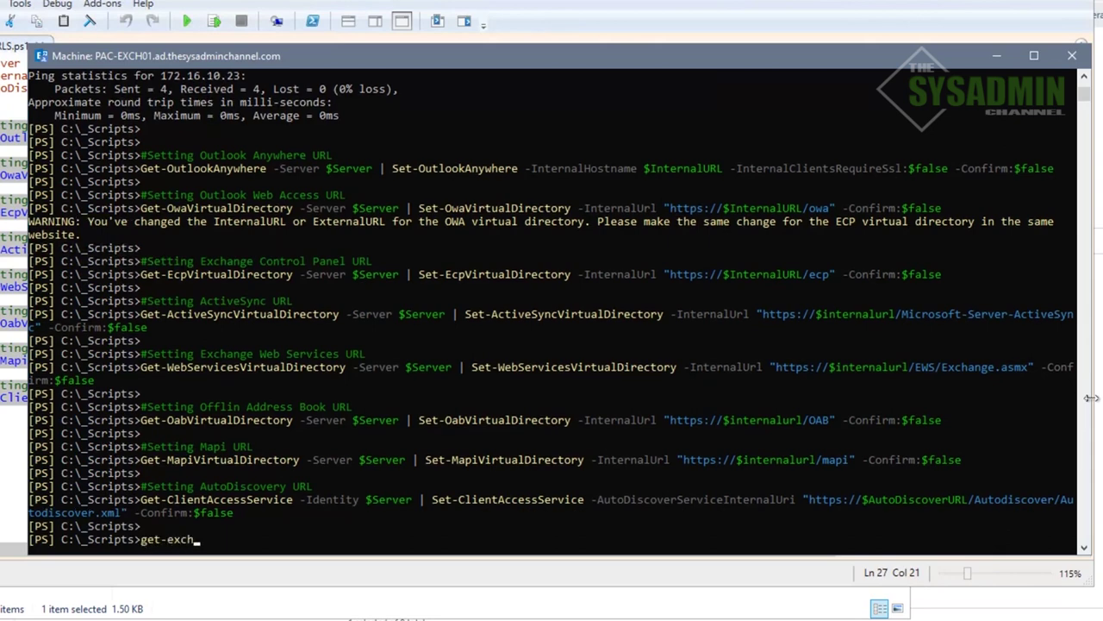
key(Tab)
text(-Server pac-exch01)
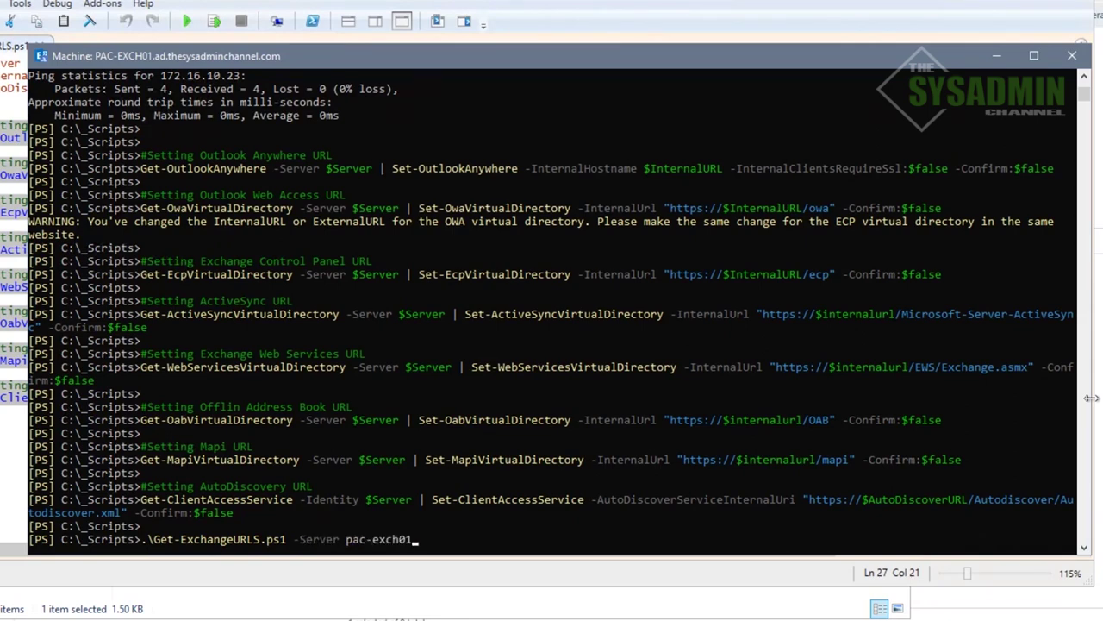
Run the URL report and confirm internal URLs now use the mail and autodiscover hostnames
key(Return)
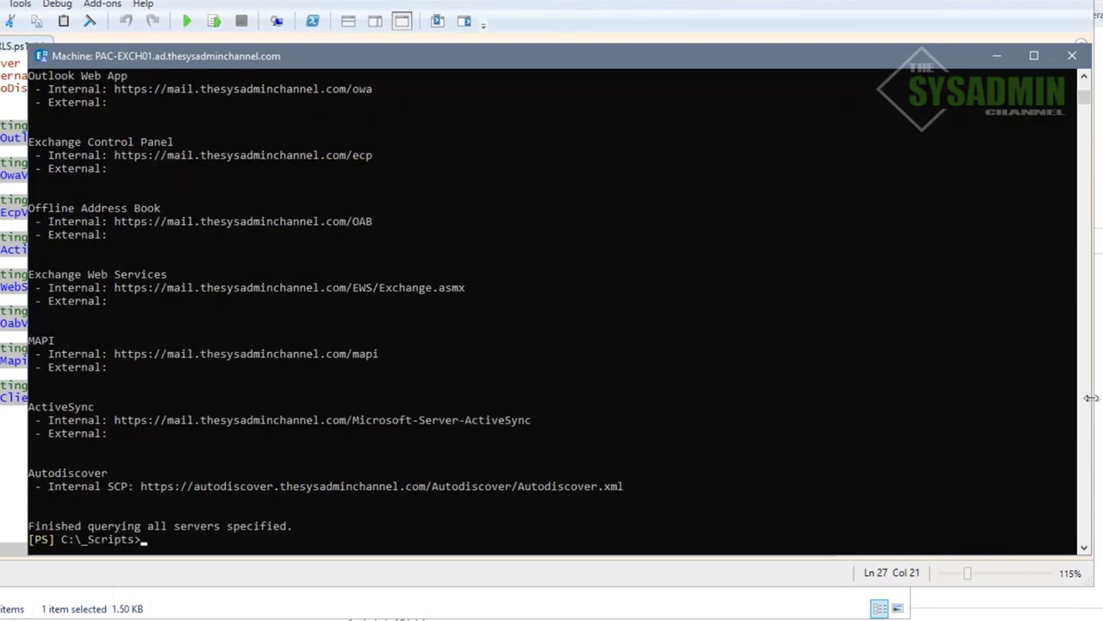
scroll(562, 451, up, 5)
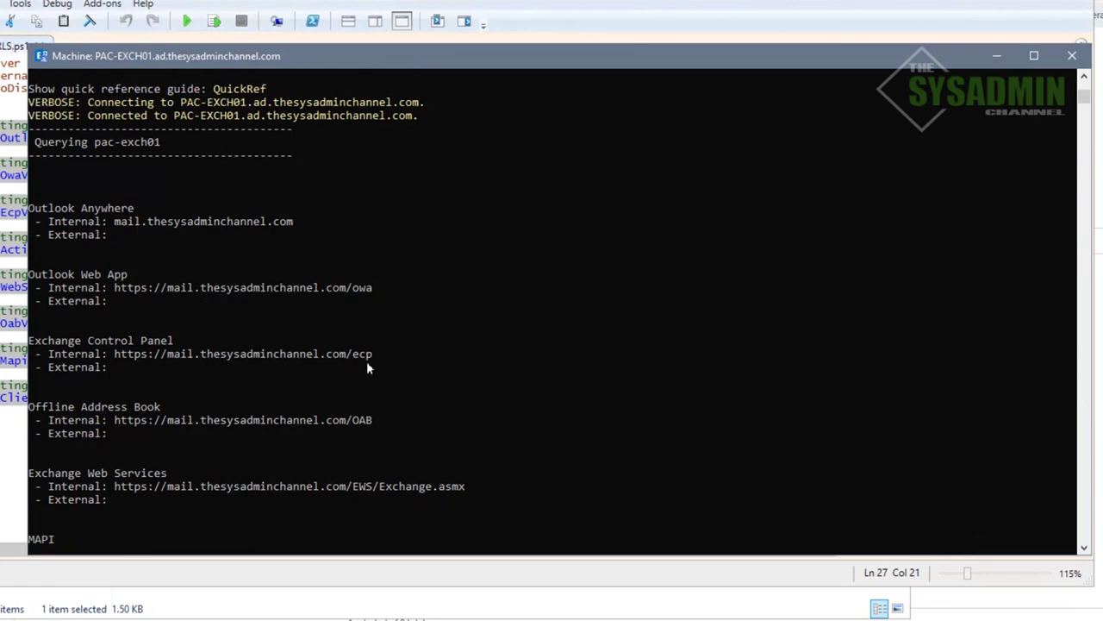
scroll(538, 394, down, 3)
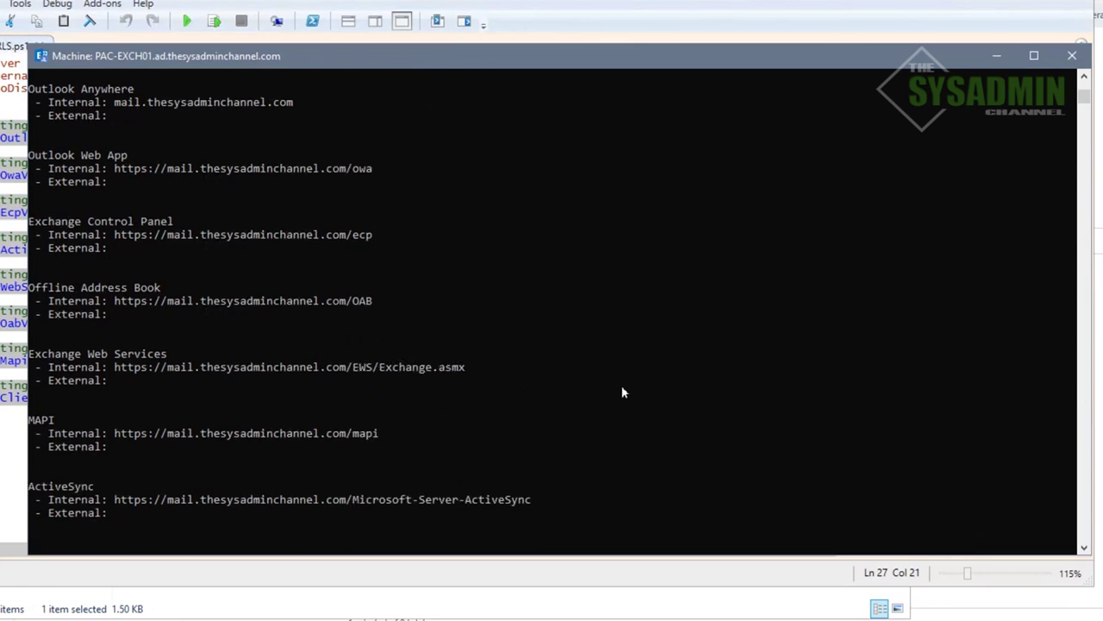
scroll(629, 392, down, 4)
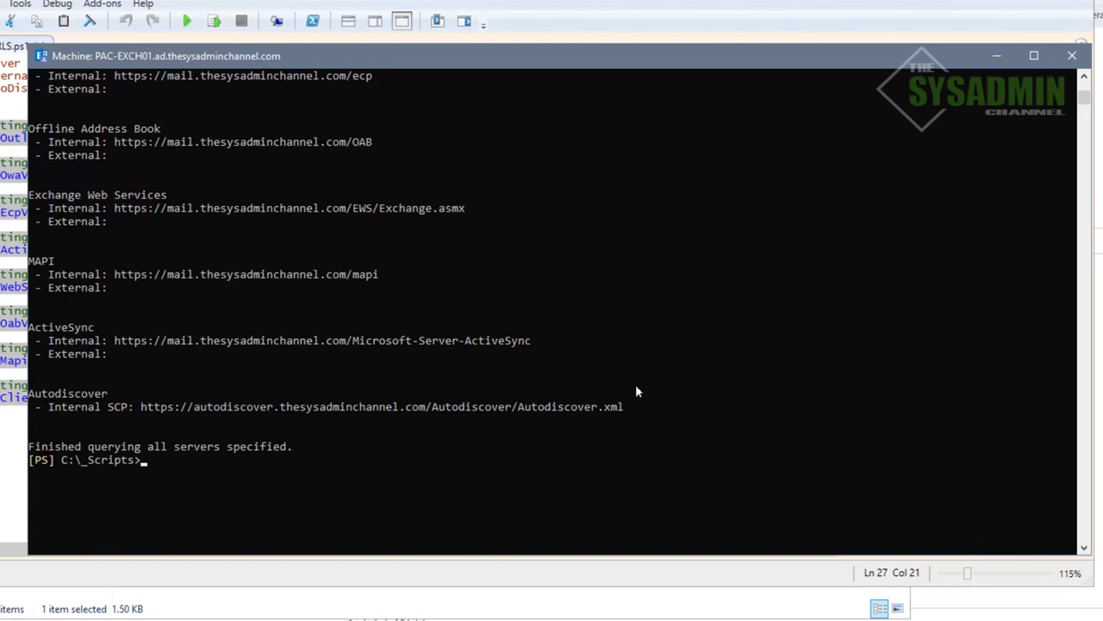
key(Return)
key(Return)
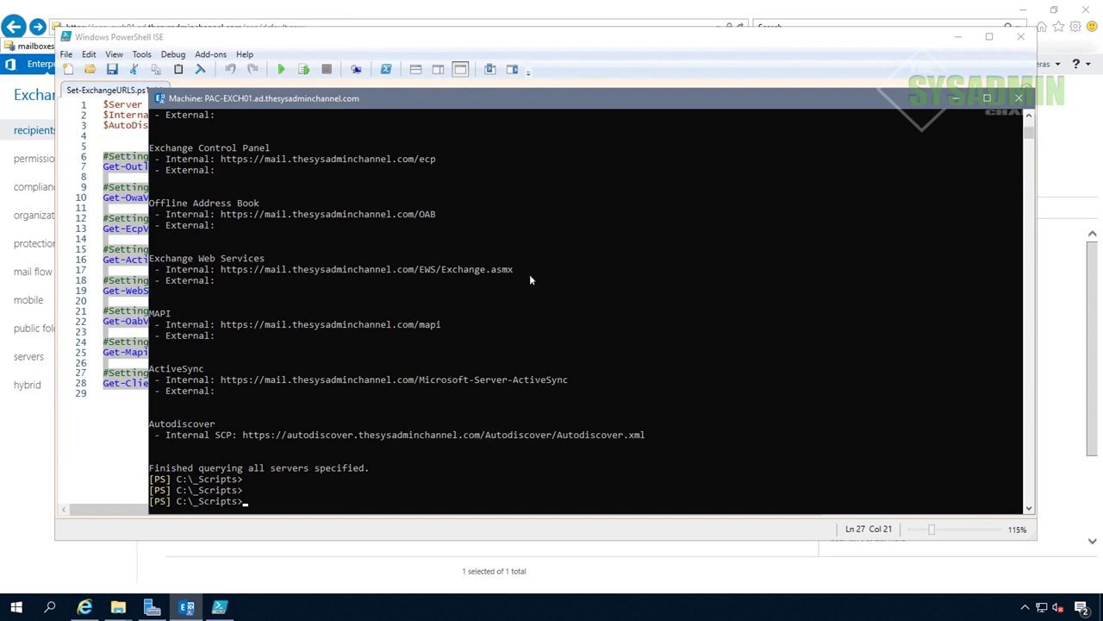
Copy the new ECP internal URL from the output and return to the browser
click(220, 159)
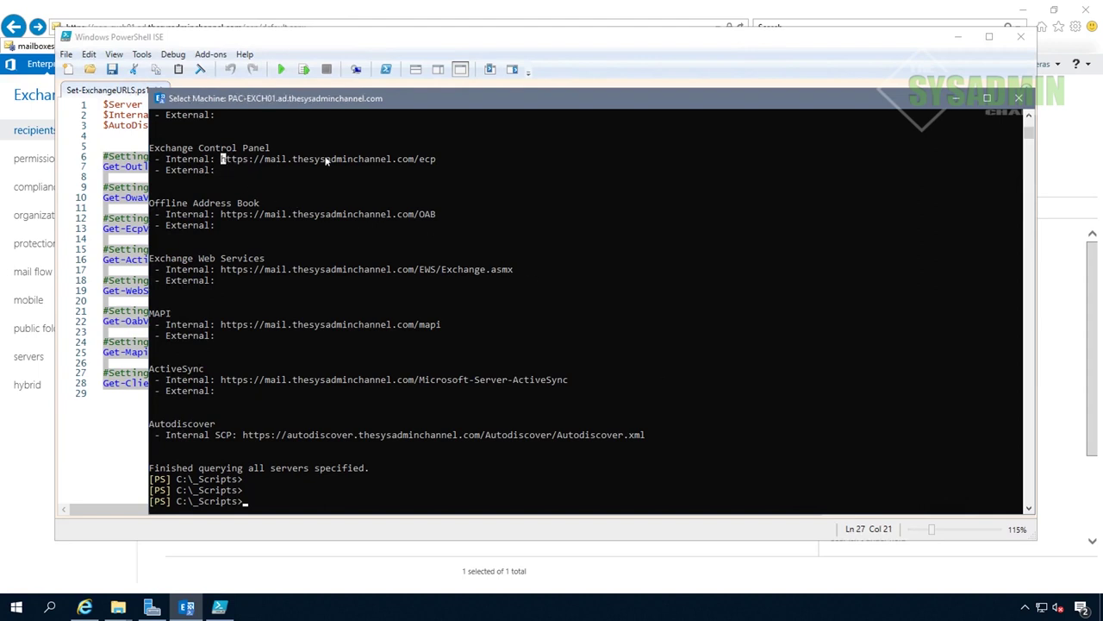
drag(221, 158, 433, 161)
right_click(434, 162)
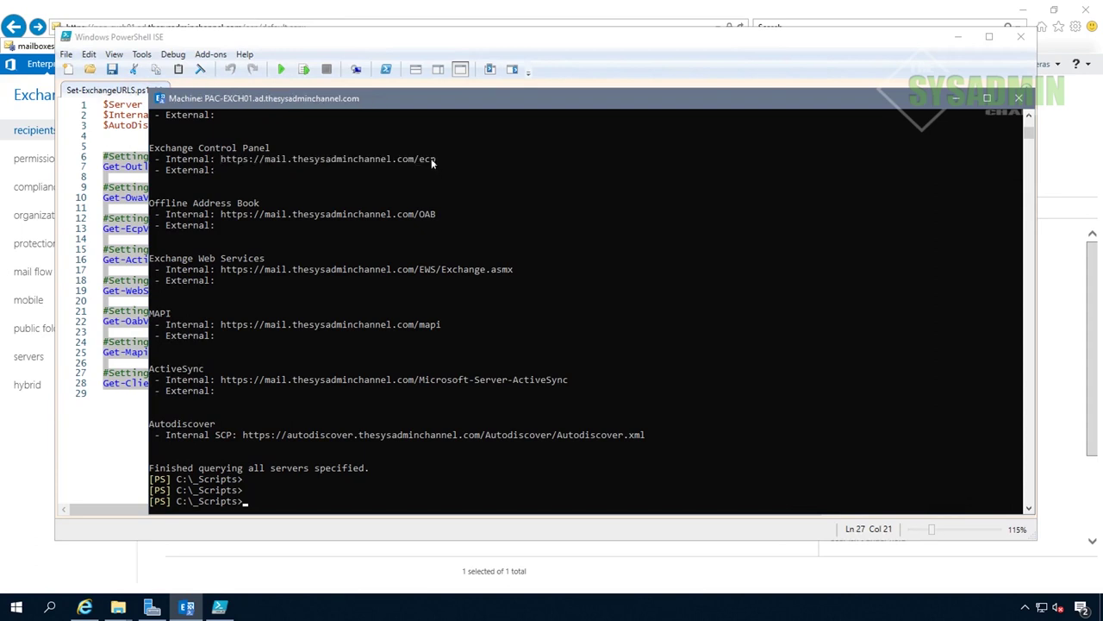
click(406, 19)
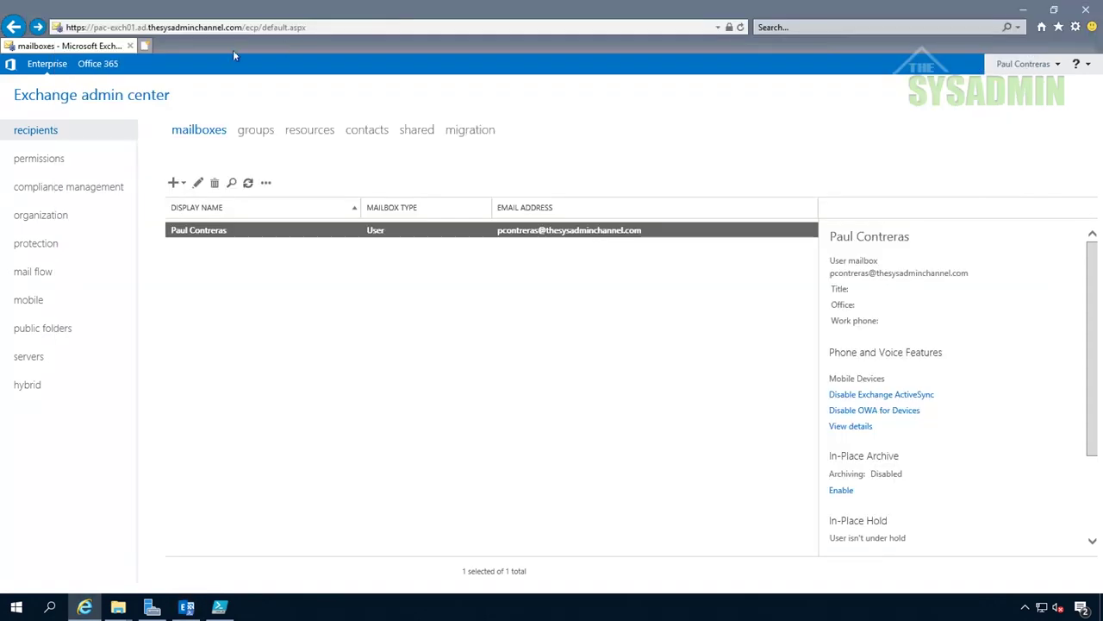
Load the copied mail-hostname ECP address in a new tab, bypassing the certificate warning
click(147, 46)
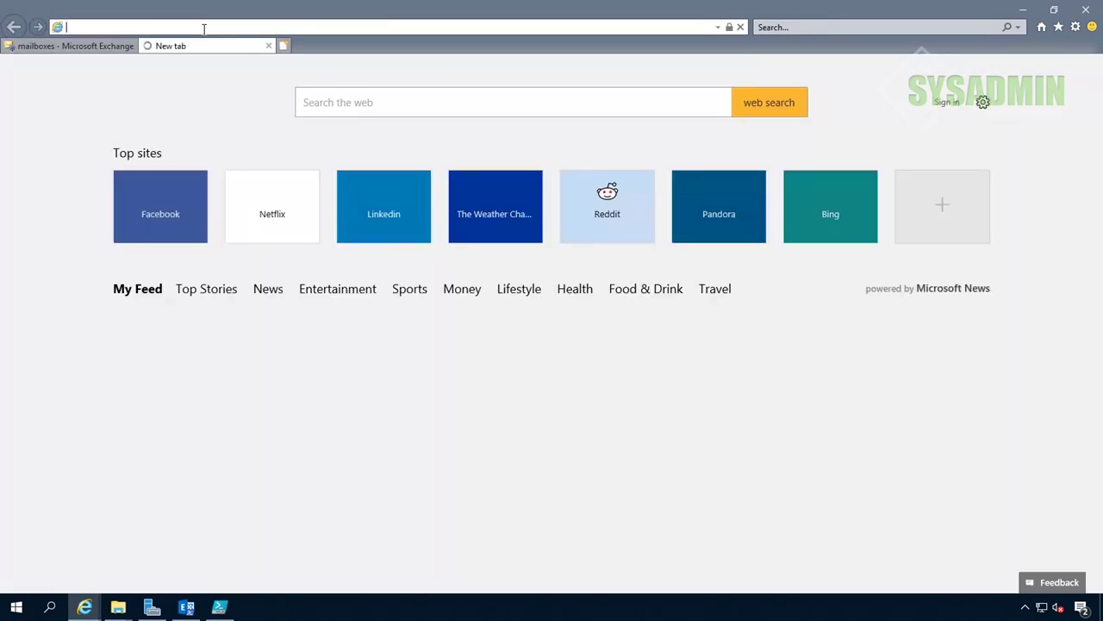
key(ctrl+v)
key(Return)
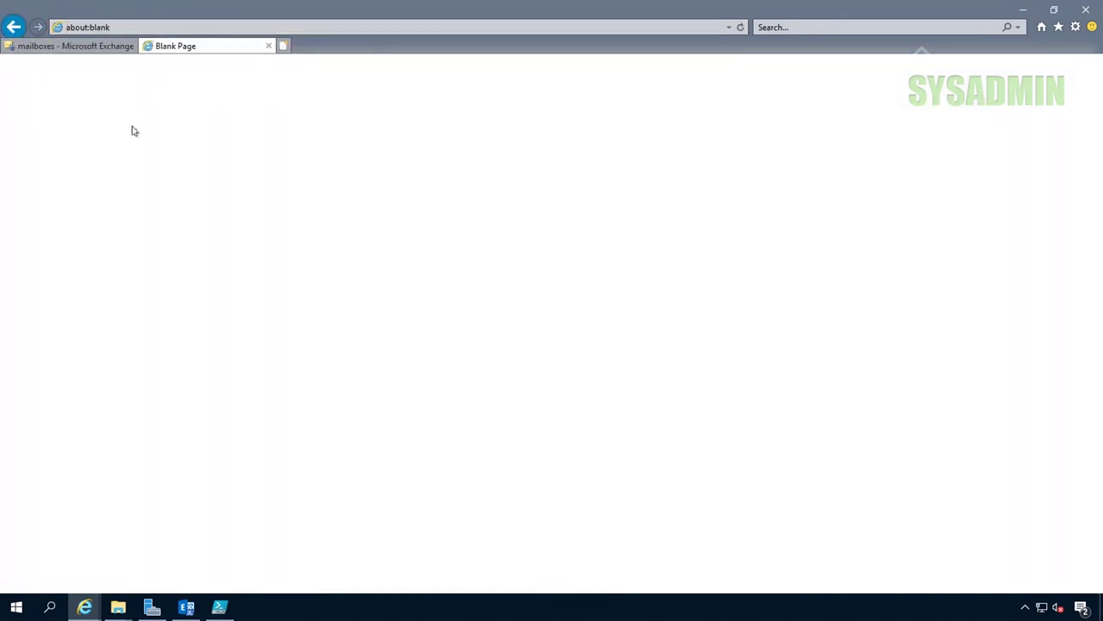
click(140, 227)
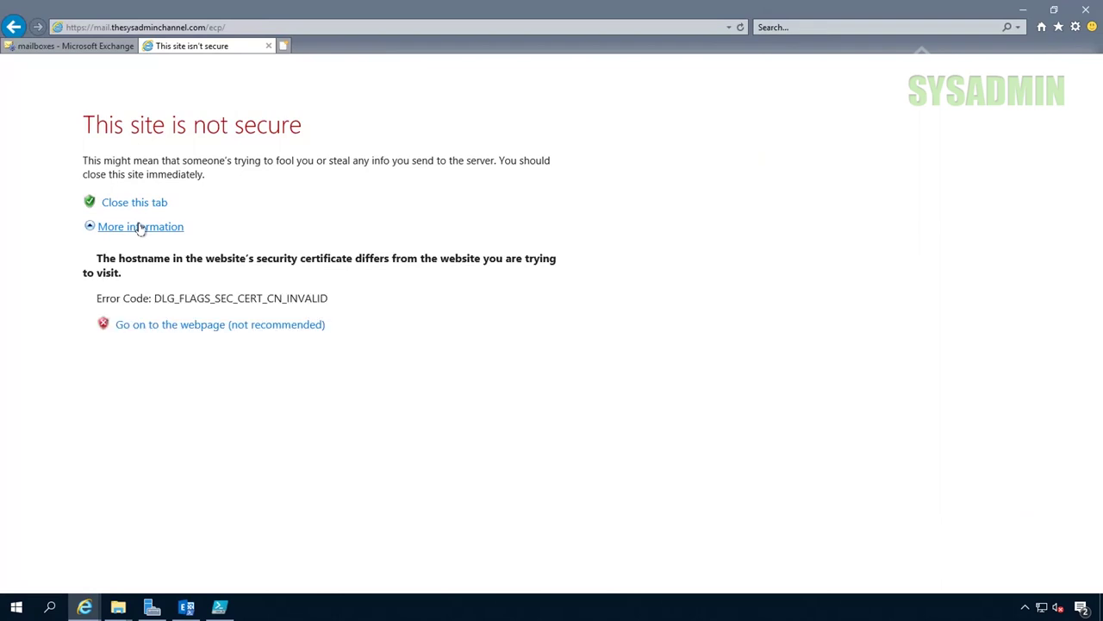
click(203, 328)
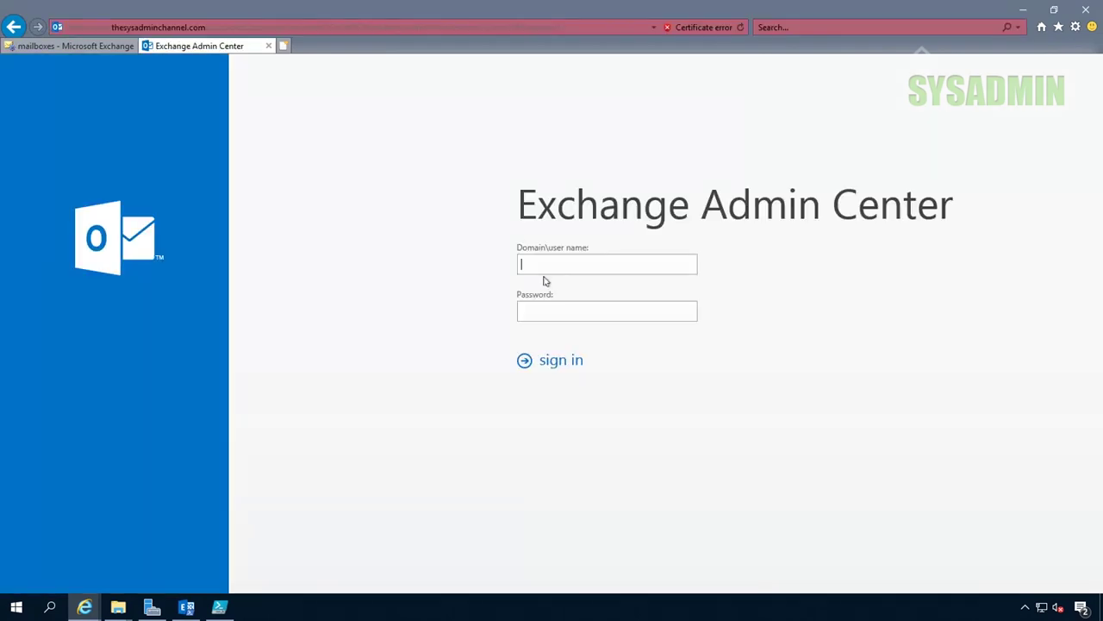
Sign in with the domain admin account and open servers > virtual directories
key(Tab)
key(Return)
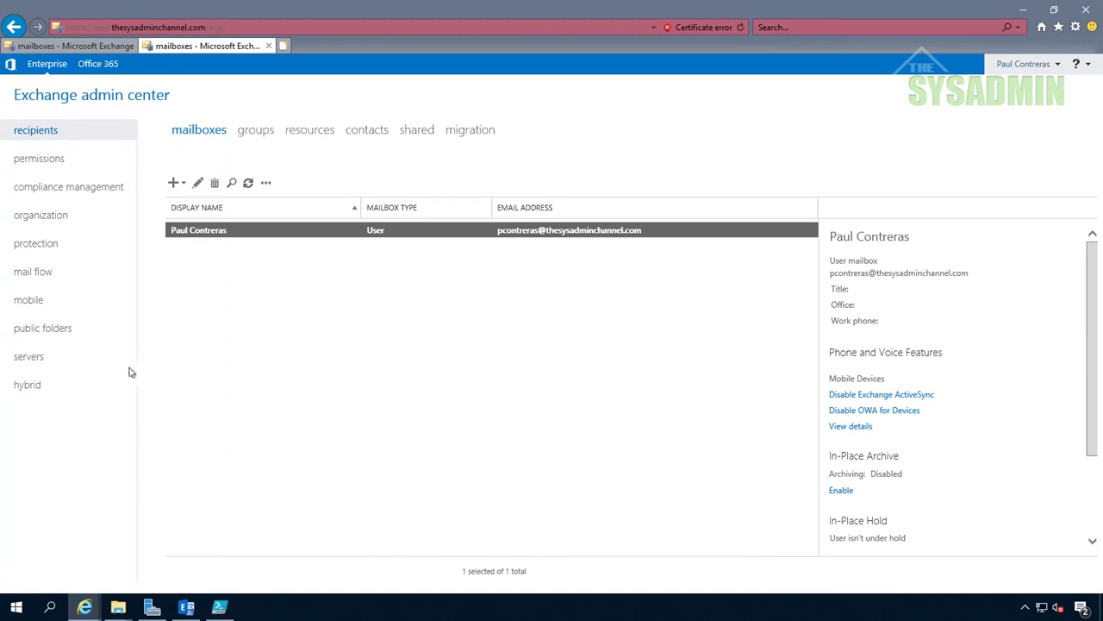
click(36, 359)
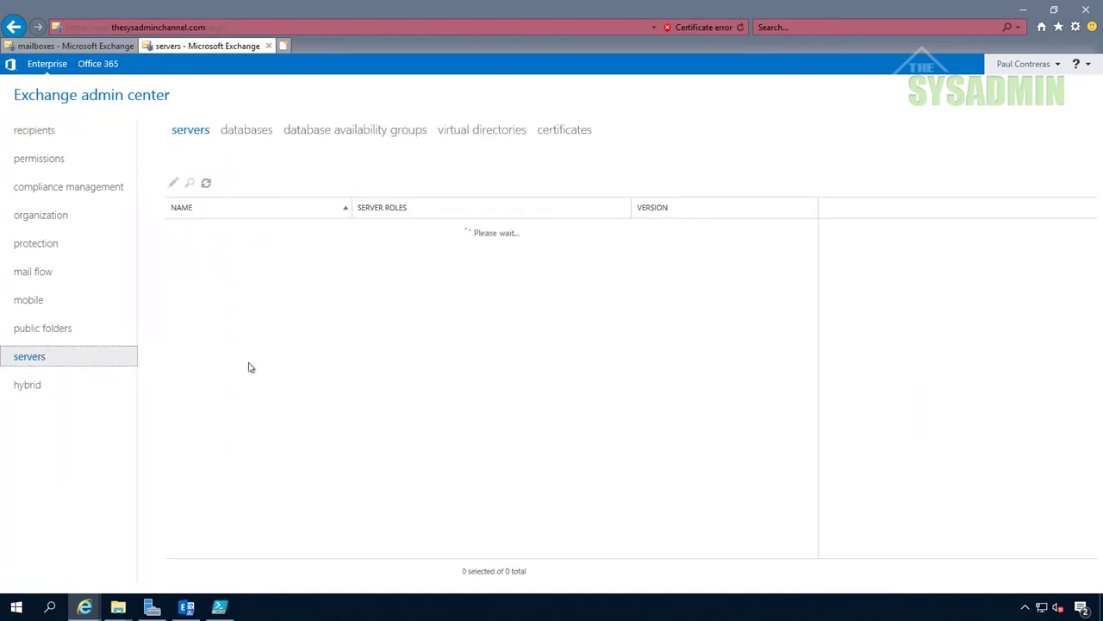
click(487, 130)
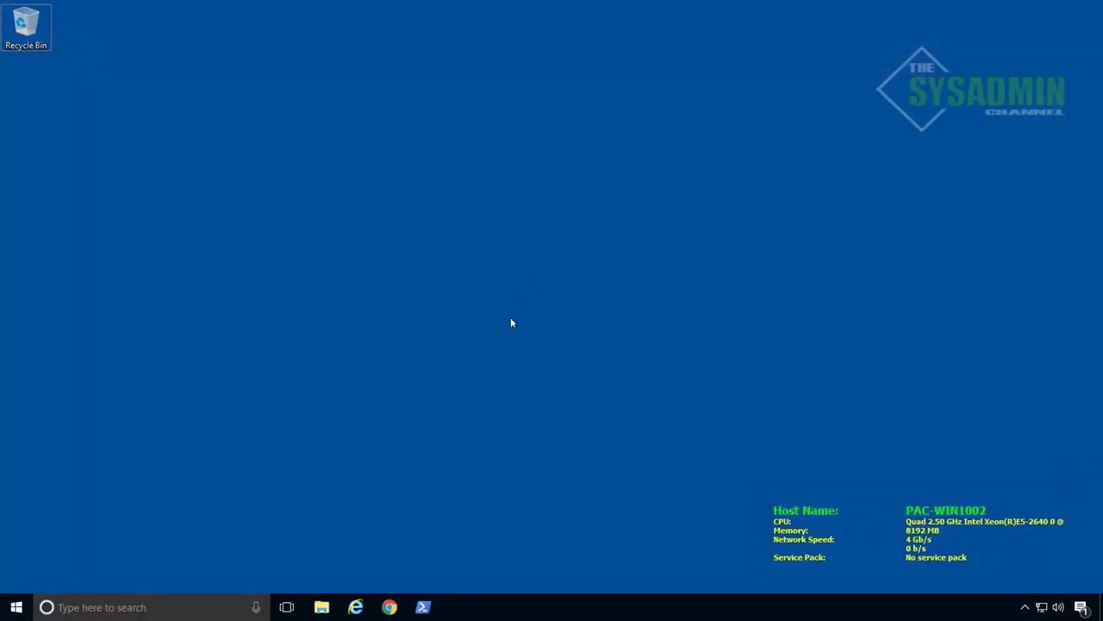
Launch Outlook 2016 from Start and create a mail profile named after the user
click(16, 607)
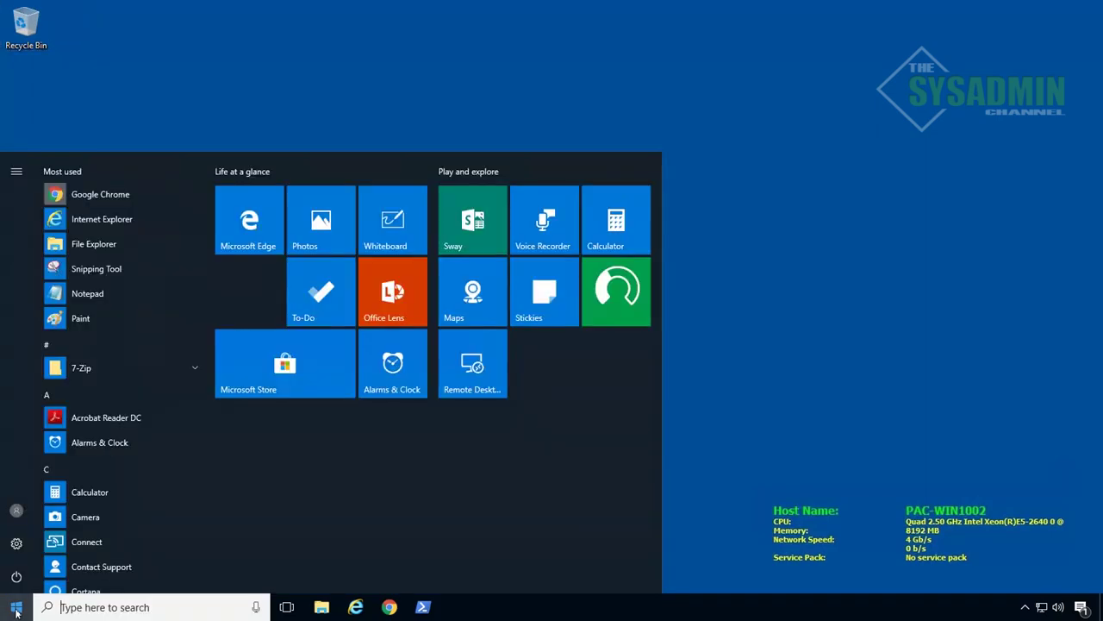
text(outloo)
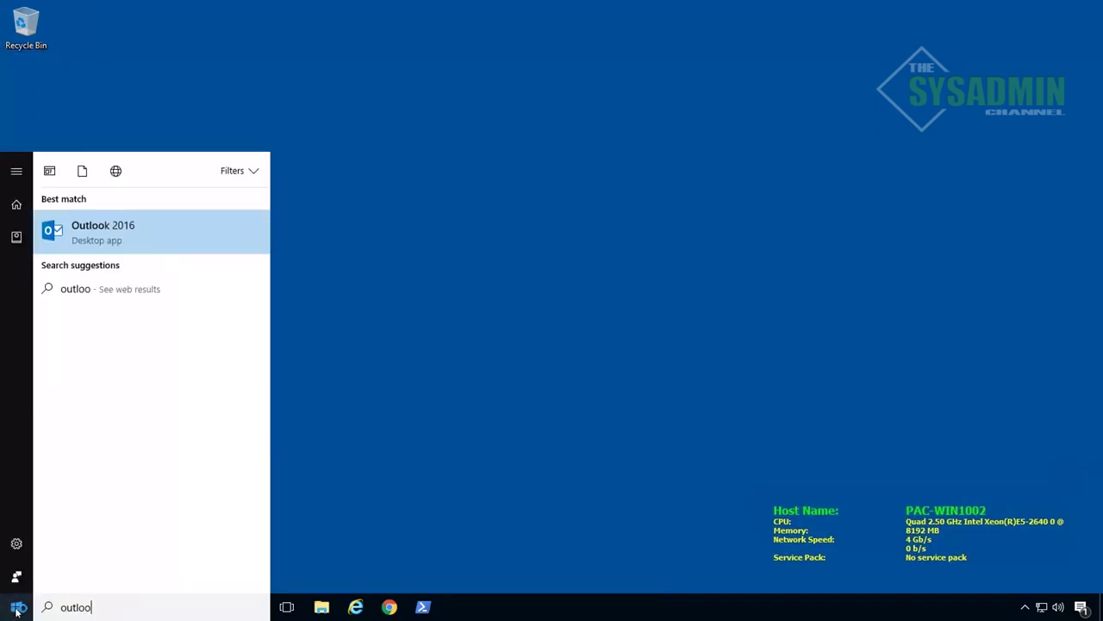
key(Return)
text(Paul)
key(Return)
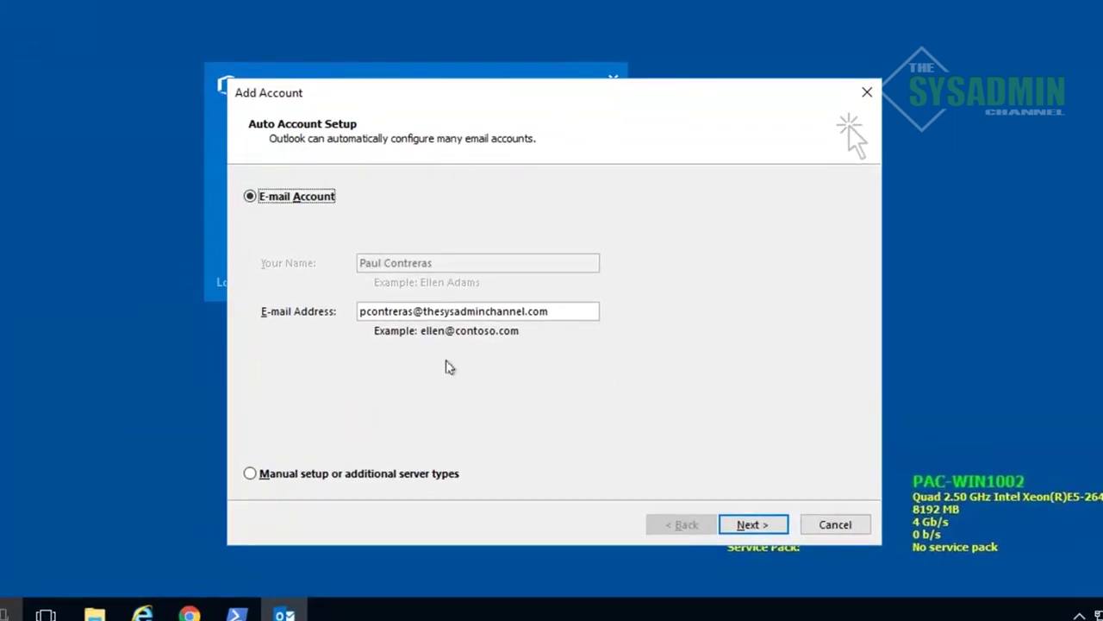
Let autodiscover configure the Exchange account, accepting both certificate warnings, and finish setup
click(753, 524)
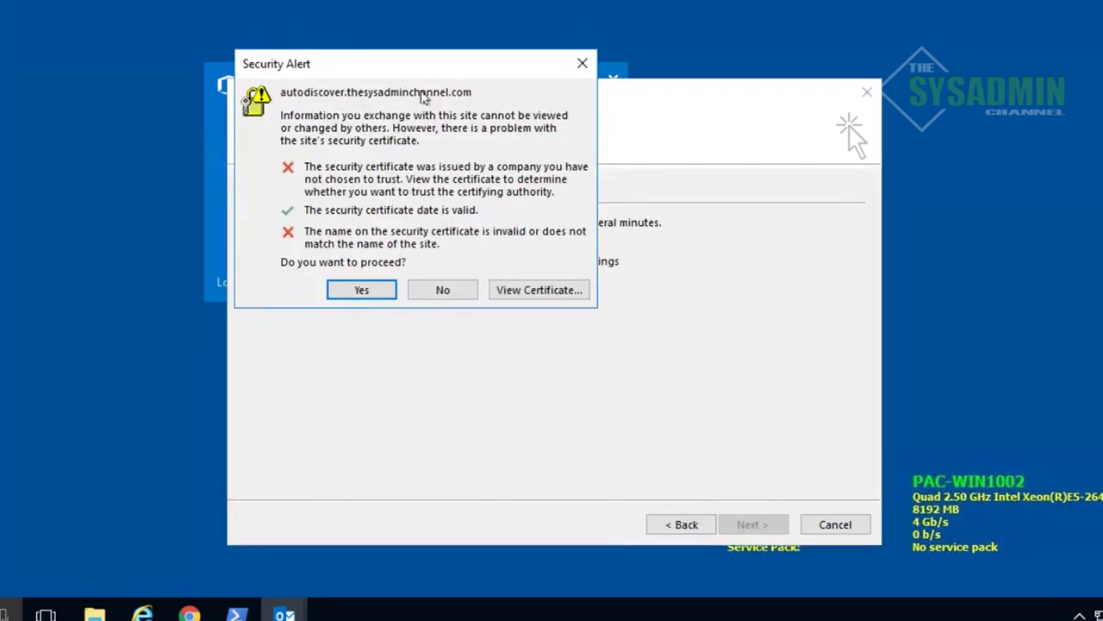
click(362, 283)
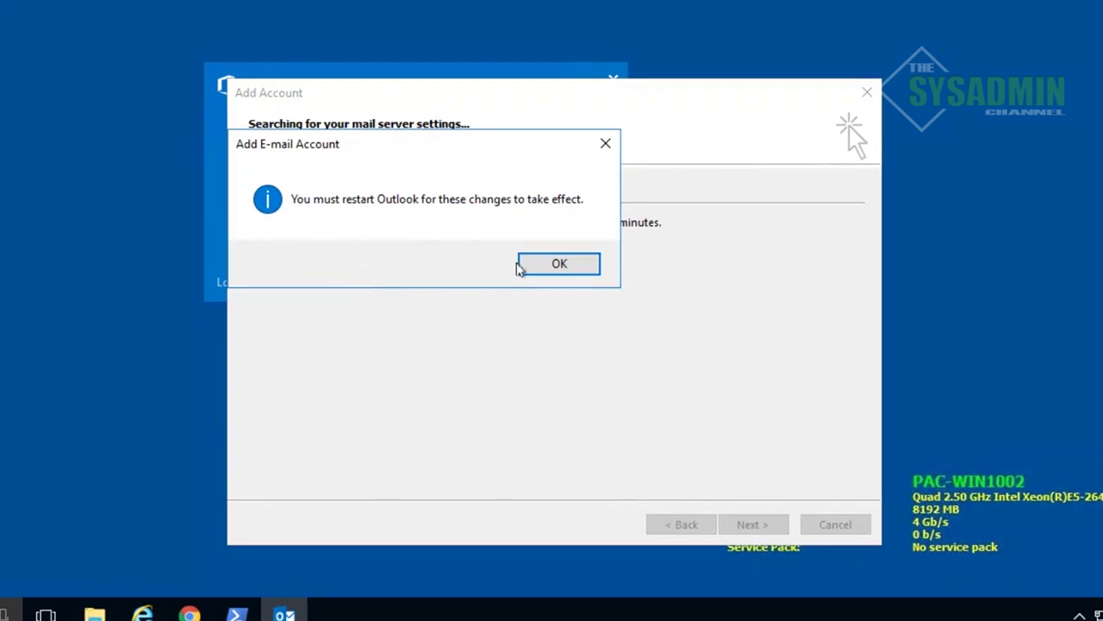
click(559, 266)
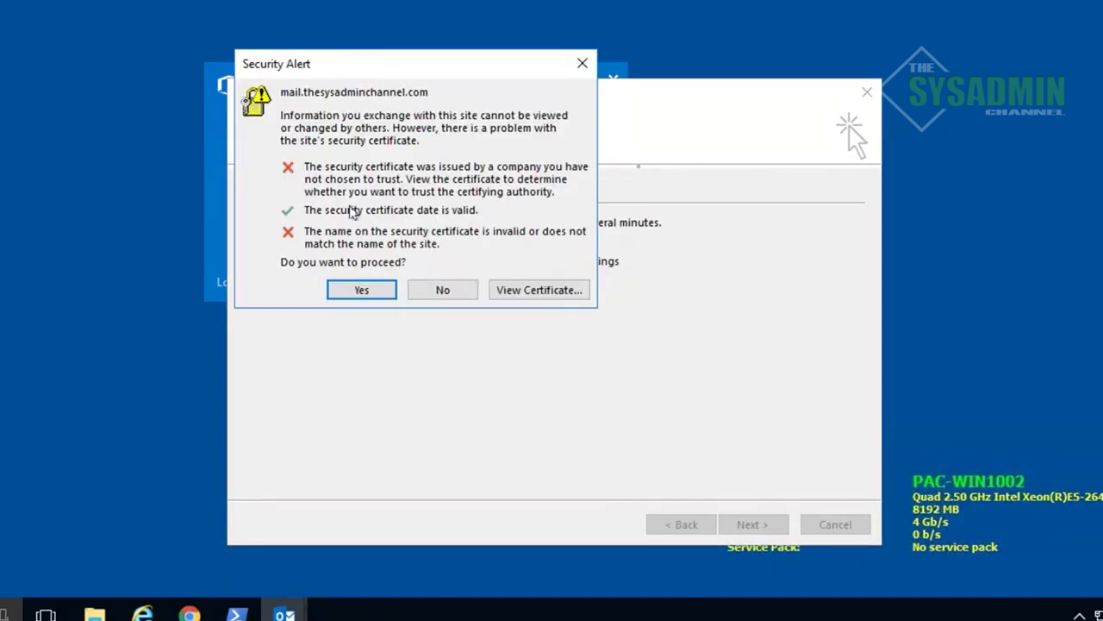
click(362, 291)
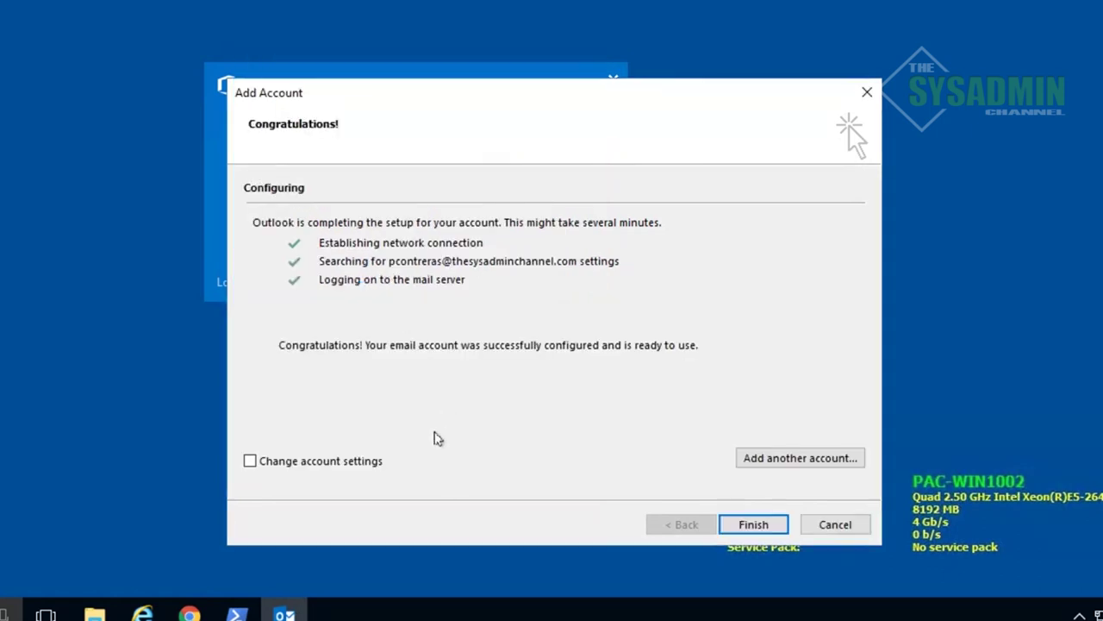
click(751, 524)
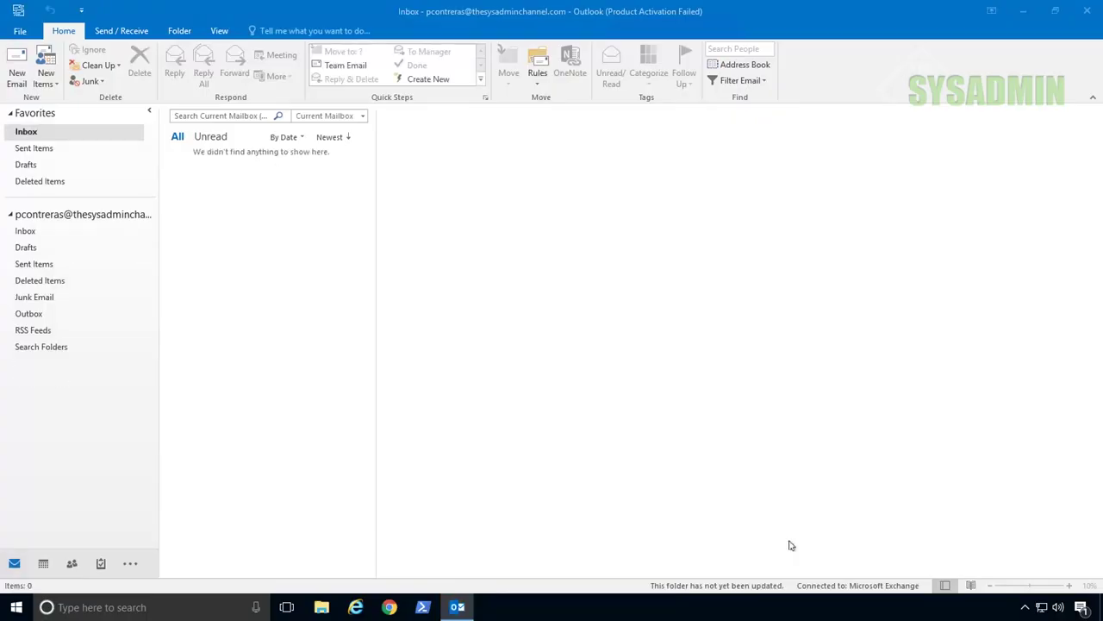
Write a new email to your own address with subject 'Test on Exchange 2019' and body 'Hello World!'
click(16, 69)
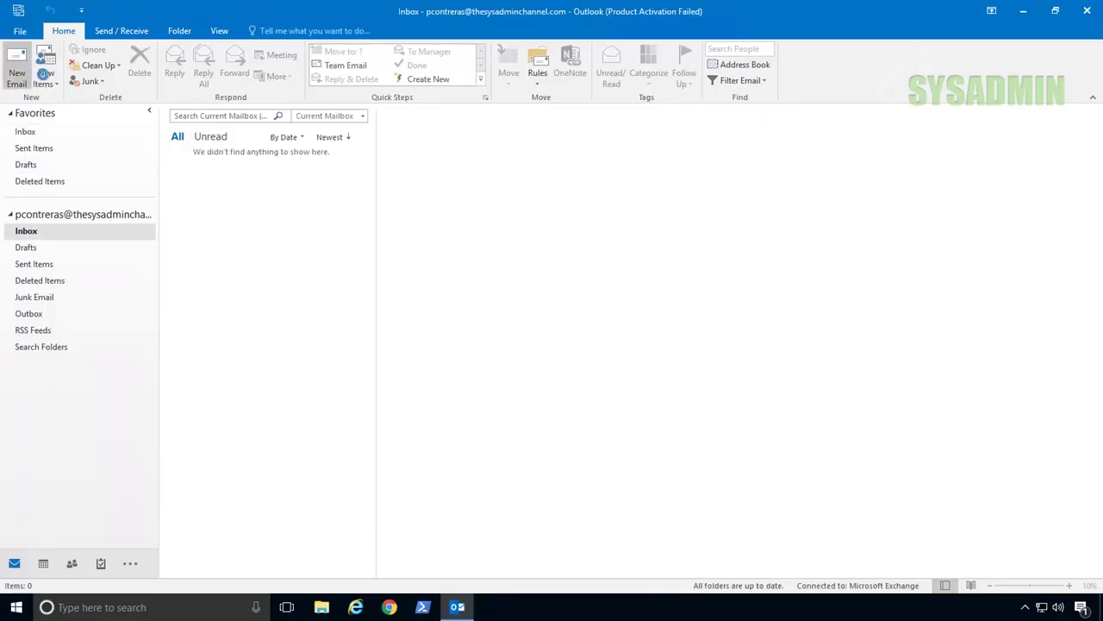
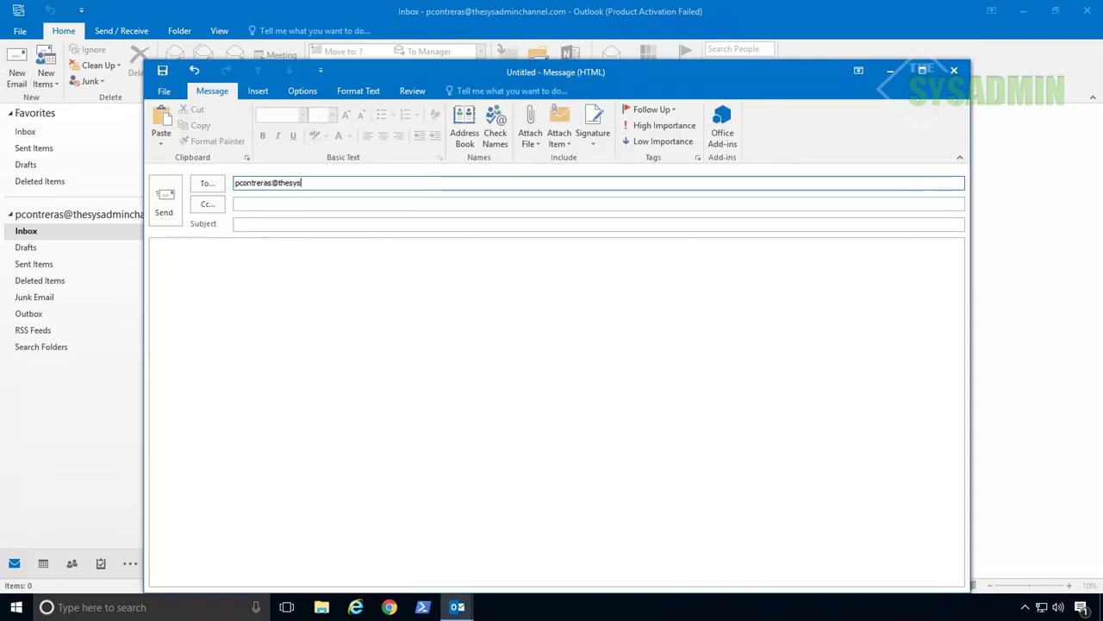
key(Tab)
key(Tab)
text(Test on Exchange)
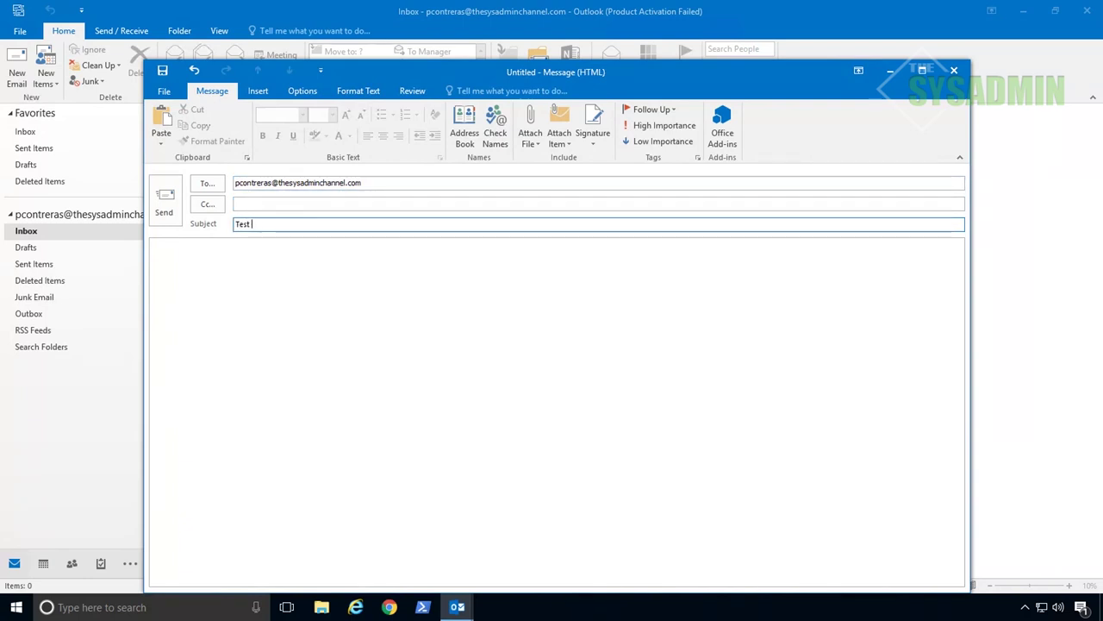
text( 2019)
key(Tab)
text(Hello )
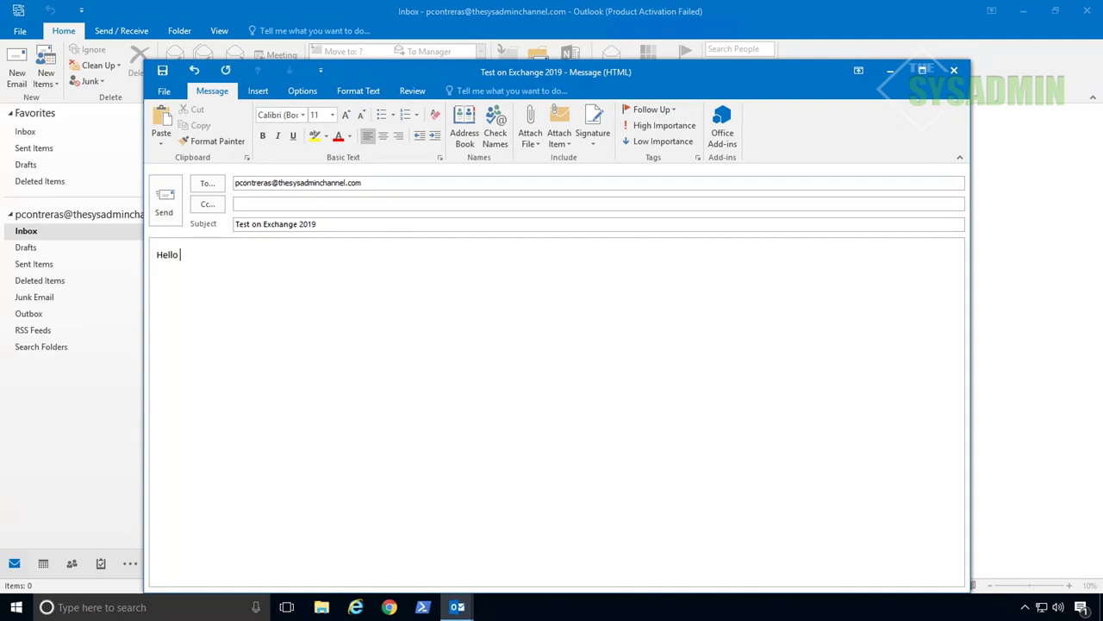
text(World!)
Send the message, confirming the send prompt and accepting the mail server certificate warning
key(ctrl+Return)
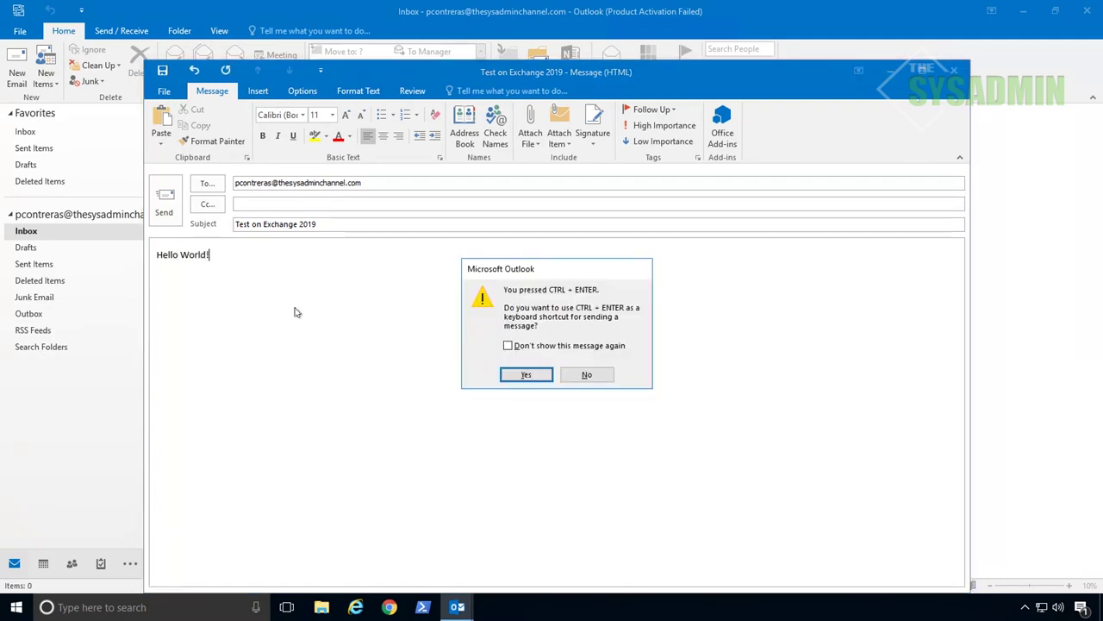
click(507, 344)
click(524, 375)
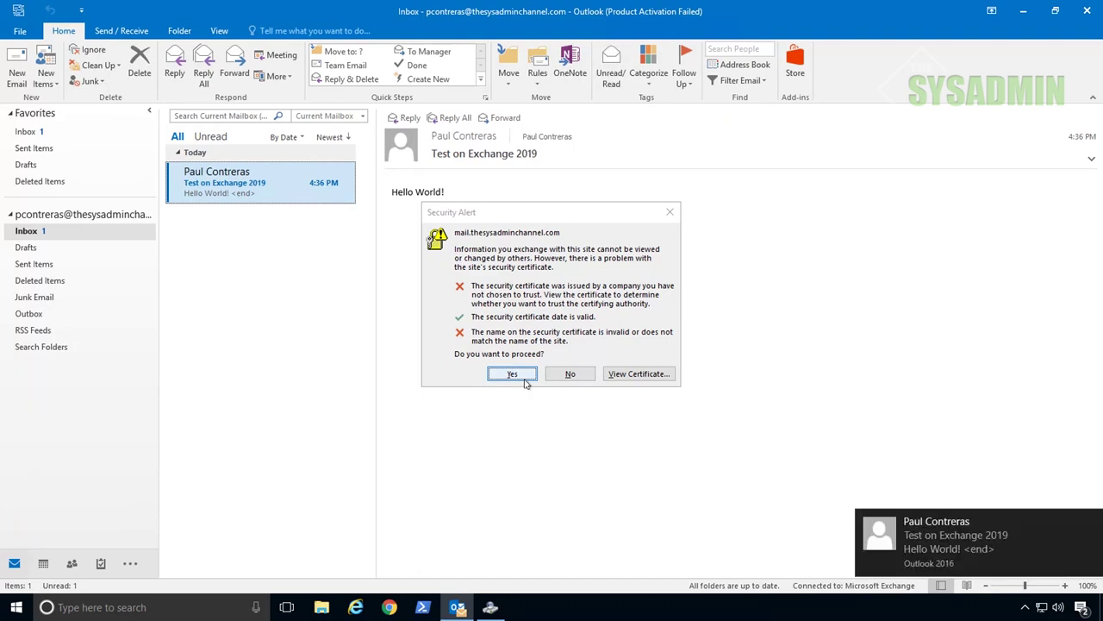
click(513, 374)
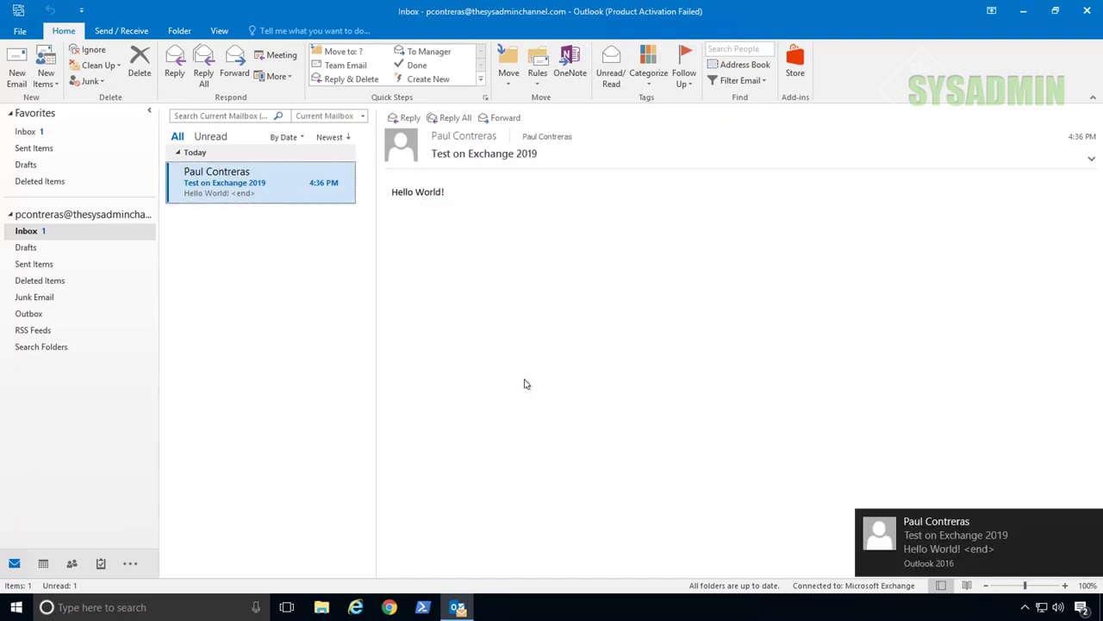